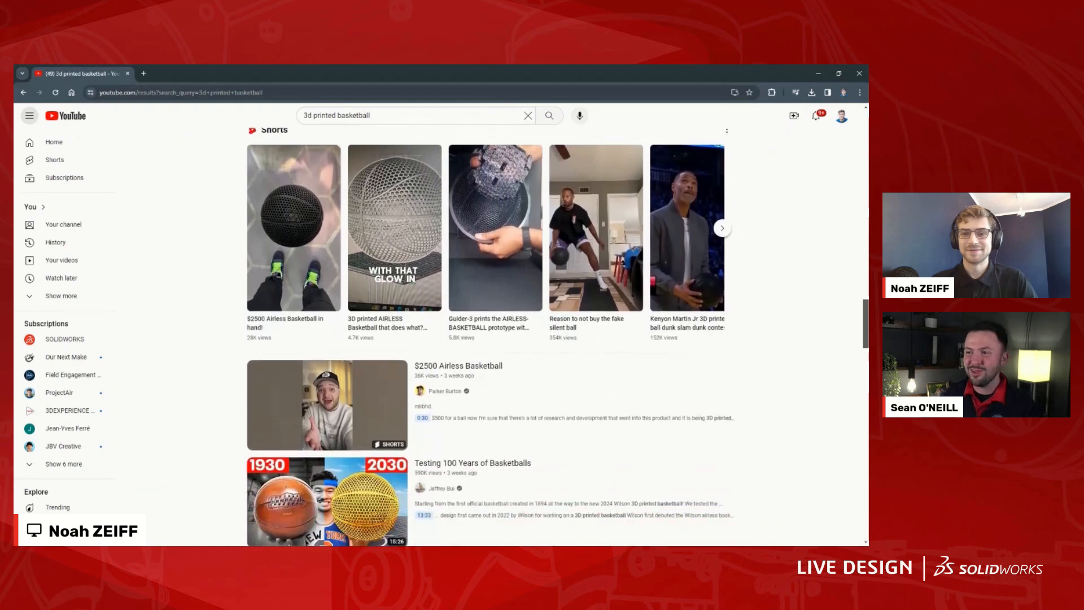
Browse the YouTube search results for 3D printed basketball videos, including the airless prototype designs.
{"action": "scroll", "coordinate": [490, 336], "scroll_direction": "down", "scroll_amount": 4}
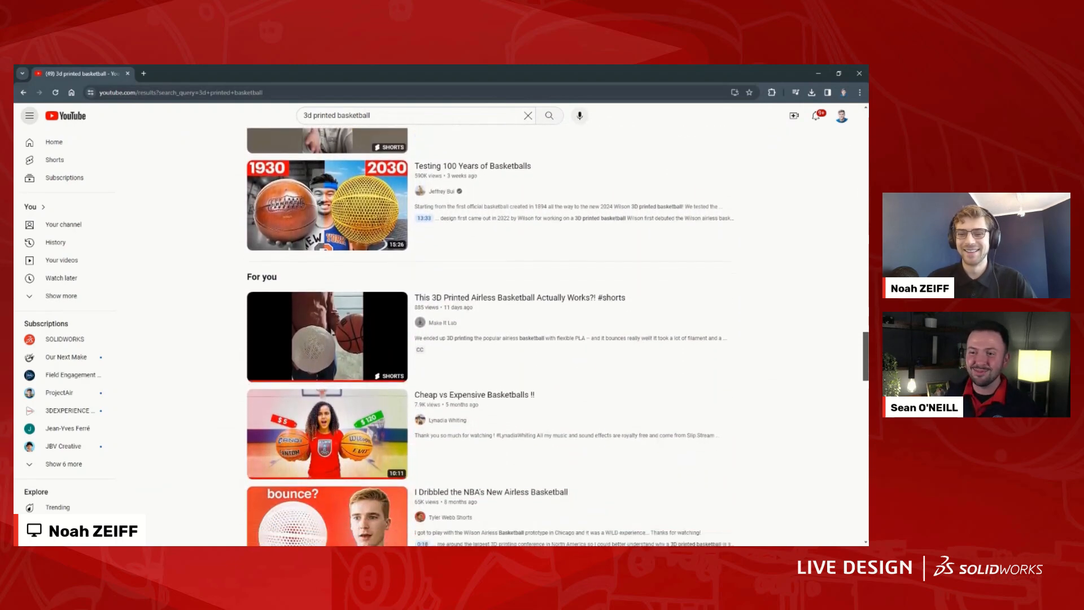
{"action": "scroll", "coordinate": [490, 336], "scroll_direction": "down", "scroll_amount": 5}
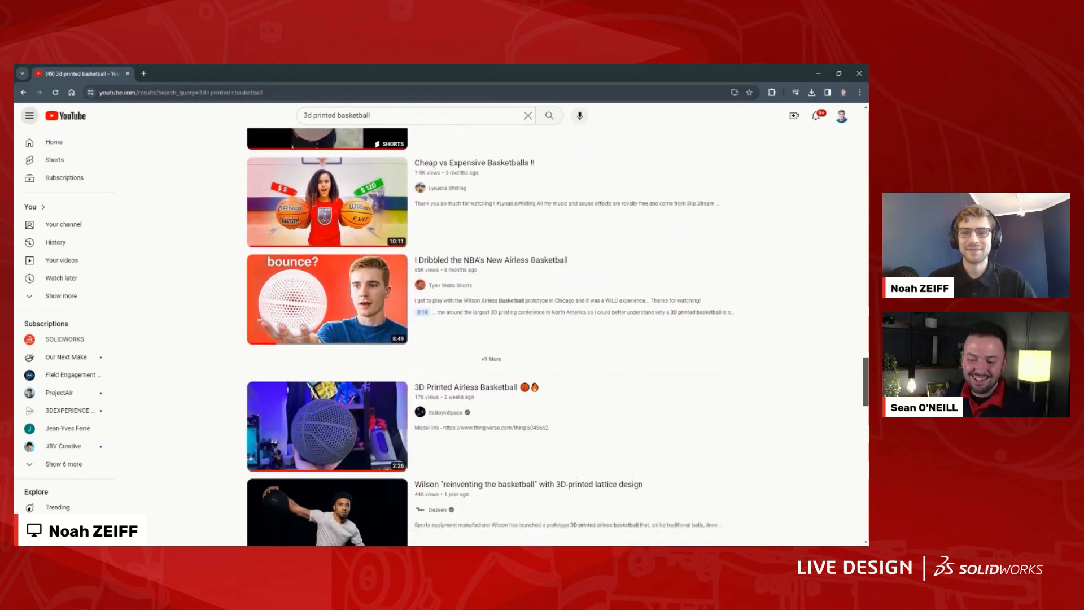
{"action": "scroll", "coordinate": [490, 336], "scroll_direction": "down", "scroll_amount": 8}
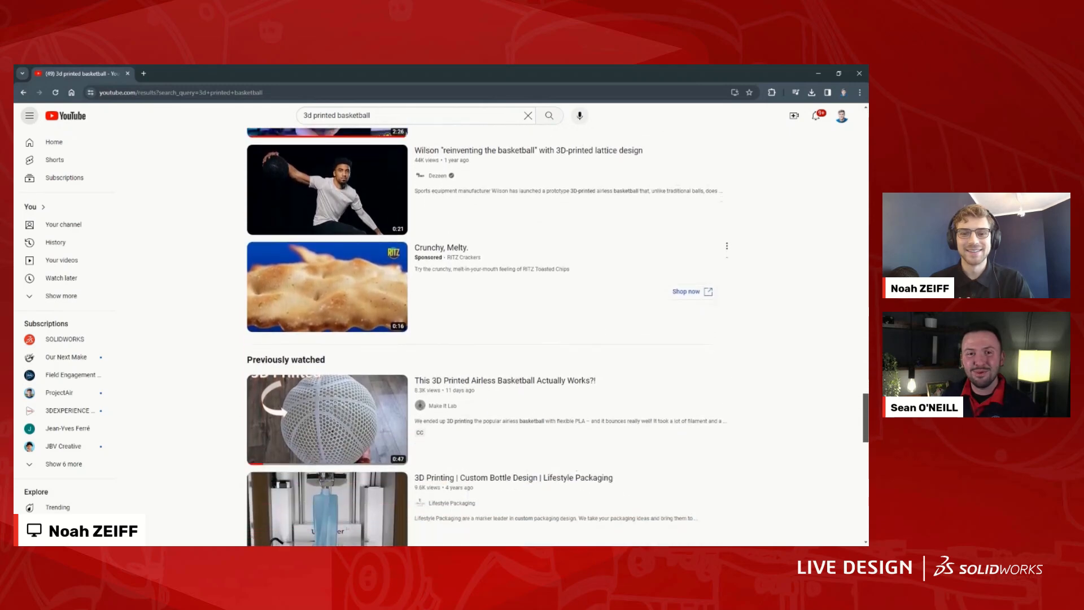
{"action": "scroll", "coordinate": [490, 336], "scroll_direction": "down", "scroll_amount": 3}
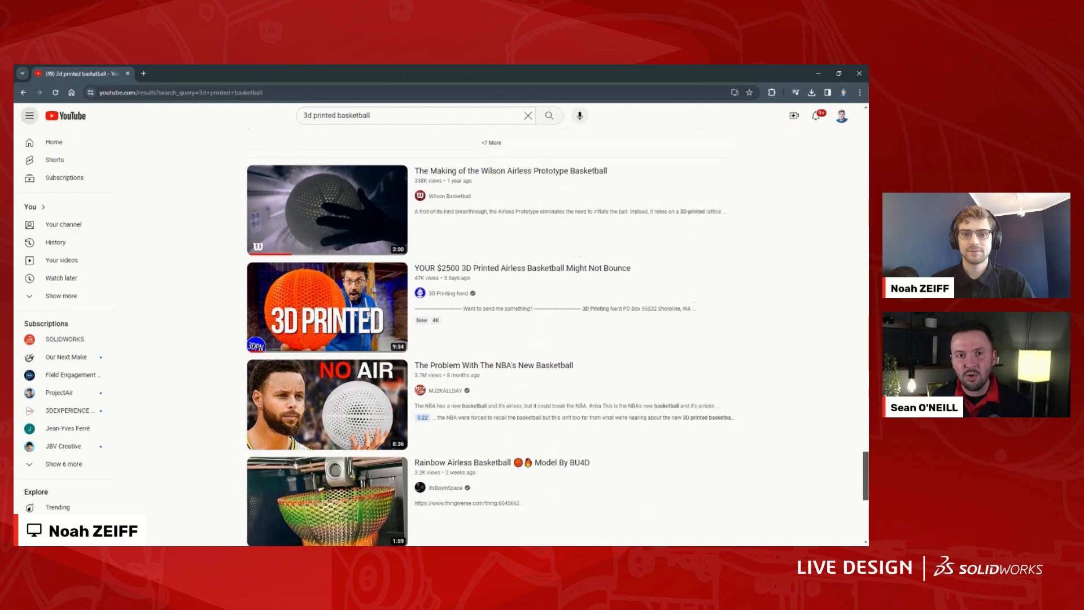
{"action": "key", "text": "Right"}
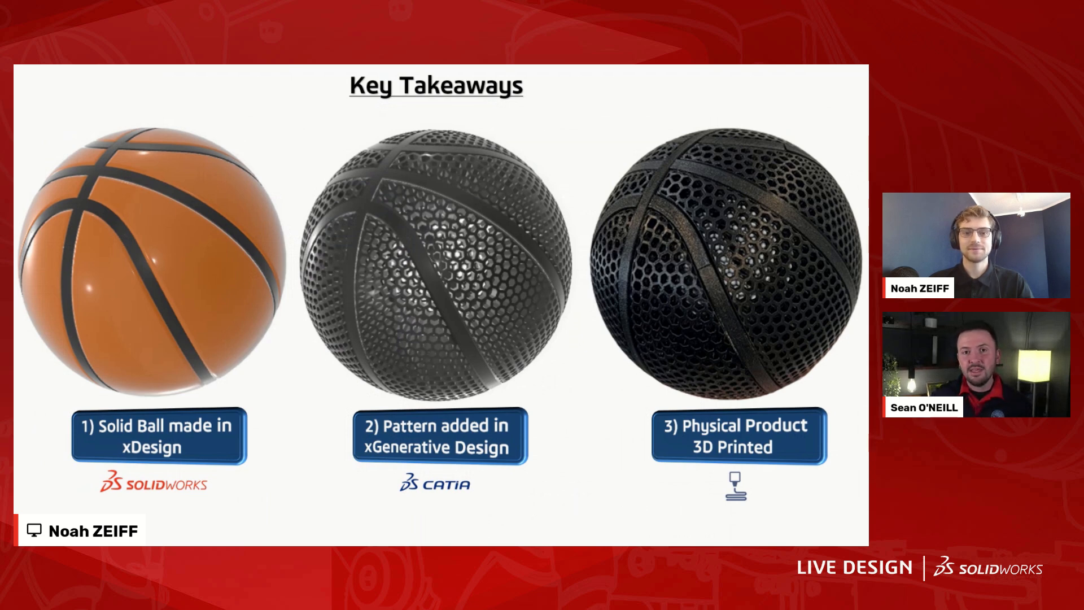
Switch to xDesign and examine the solid basketball model from several angles.
{"action": "key", "text": "alt+Tab"}
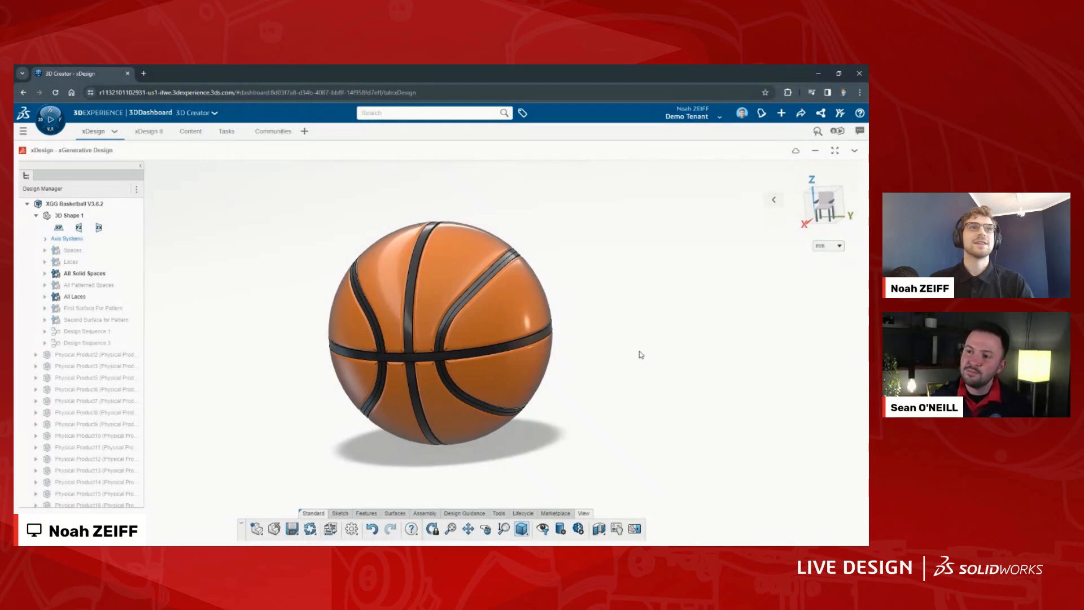
{"action": "mouse_move", "coordinate": [639, 356]}
{"action": "middle_mouse_down"}
{"action": "mouse_move", "coordinate": [544, 363]}
{"action": "mouse_move", "coordinate": [636, 363]}
{"action": "middle_mouse_up"}
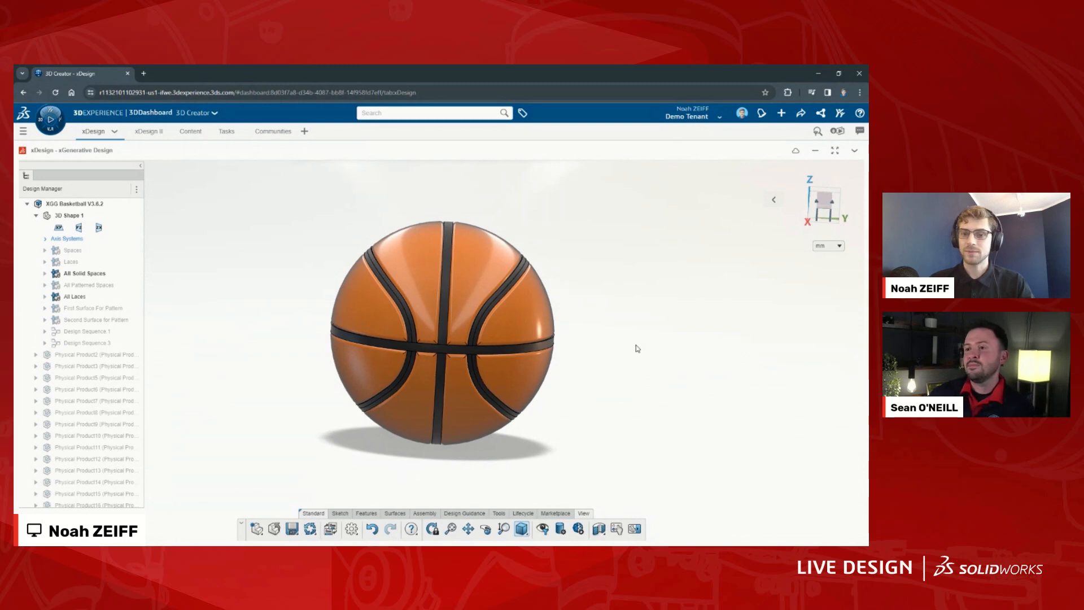
{"action": "middle_click_drag", "start_coordinate": [611, 377], "coordinate": [642, 358]}
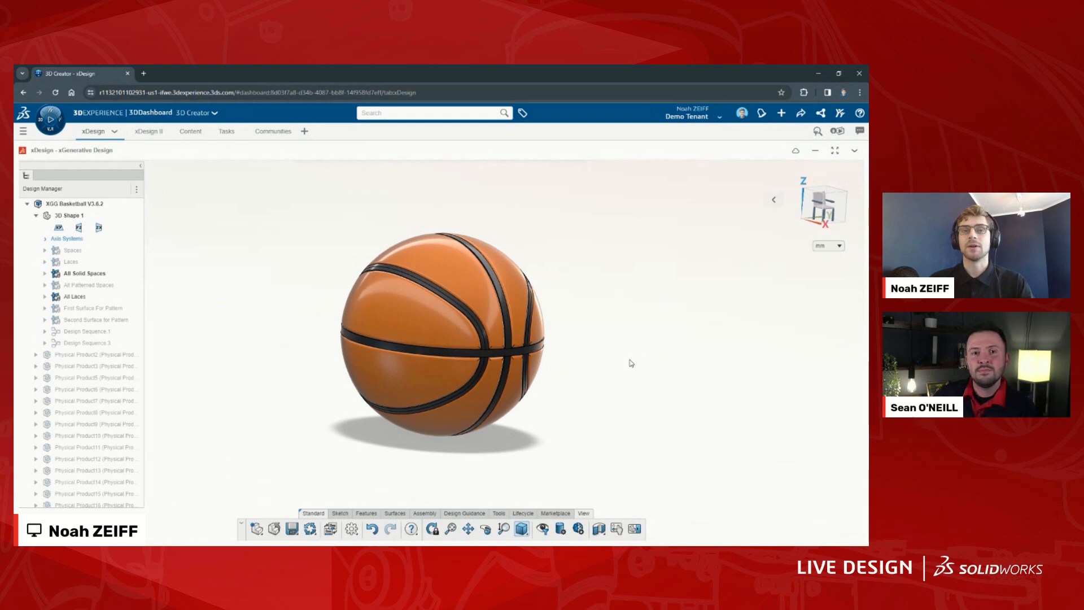
{"action": "middle_click_drag", "start_coordinate": [632, 363], "coordinate": [630, 368]}
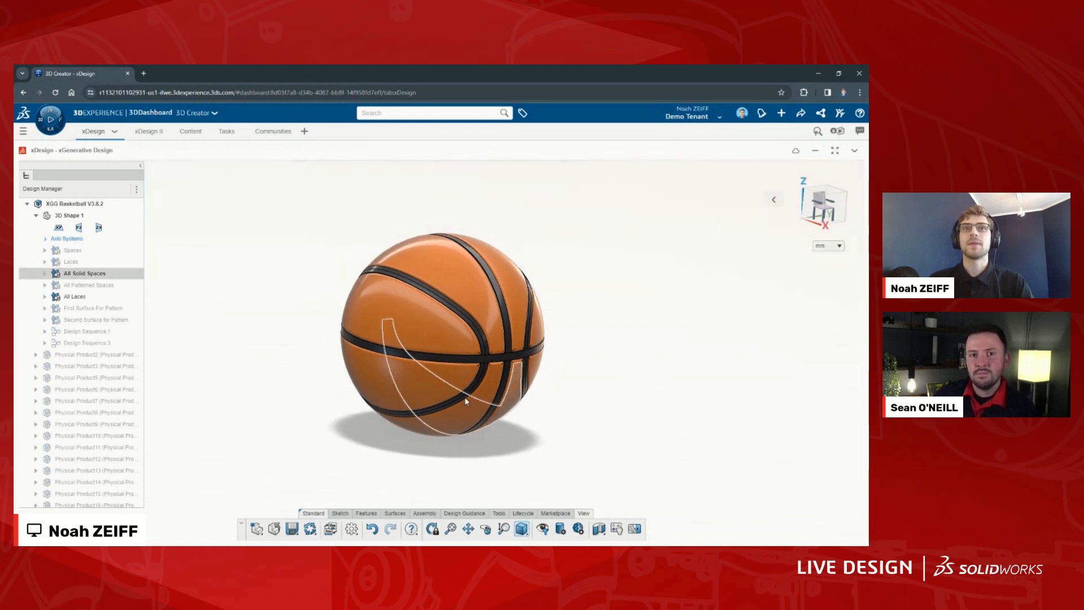
{"action": "scroll", "coordinate": [451, 398], "scroll_direction": "down", "scroll_amount": 4}
{"action": "middle_click_drag", "start_coordinate": [637, 431], "coordinate": [611, 430]}
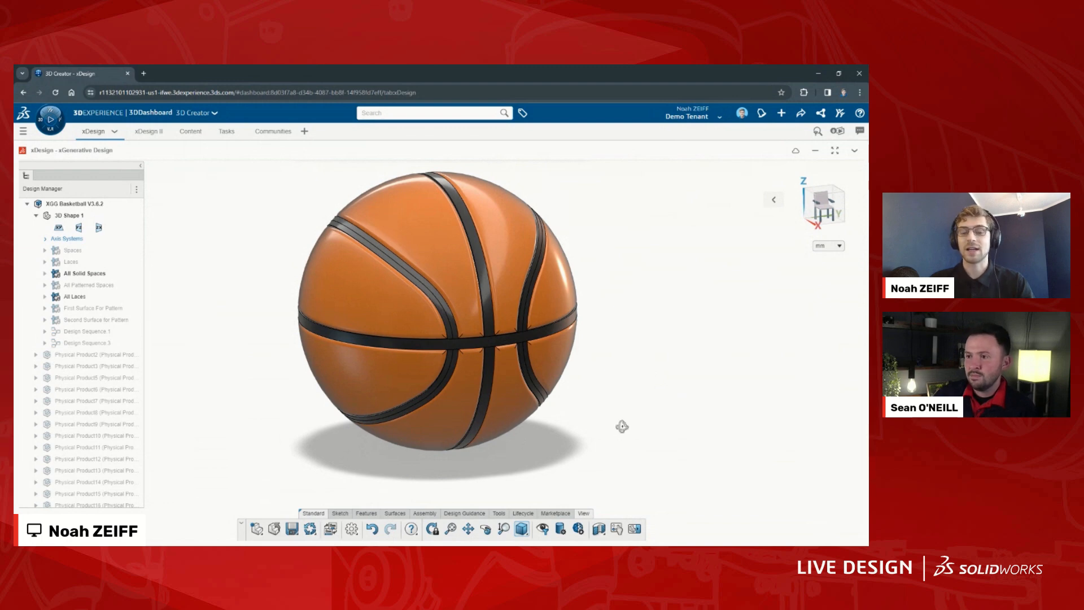
{"action": "middle_click_drag", "start_coordinate": [621, 426], "coordinate": [610, 428]}
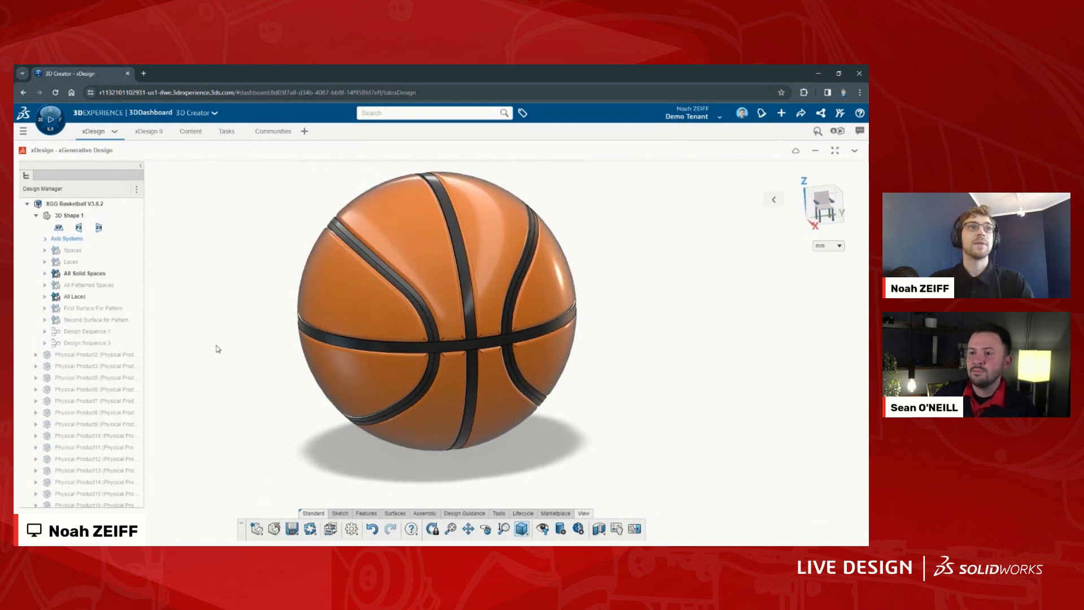
Show the hidden Spaces and Laces bodies of the basketball.
{"action": "left_click", "coordinate": [100, 251]}
{"action": "left_click", "coordinate": [100, 261], "text": "ctrl"}
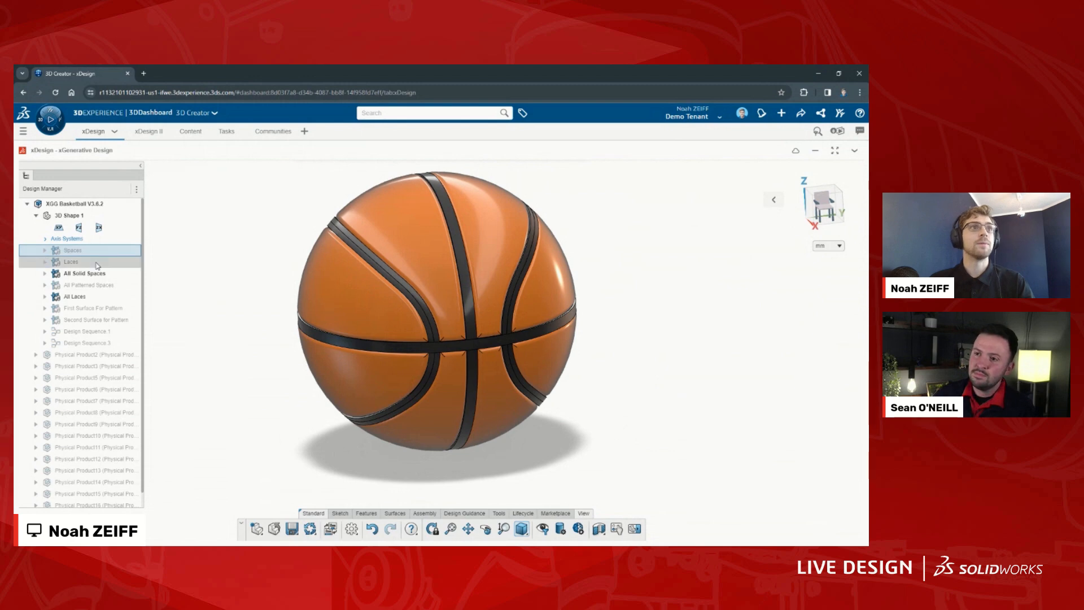
{"action": "left_click", "coordinate": [118, 228]}
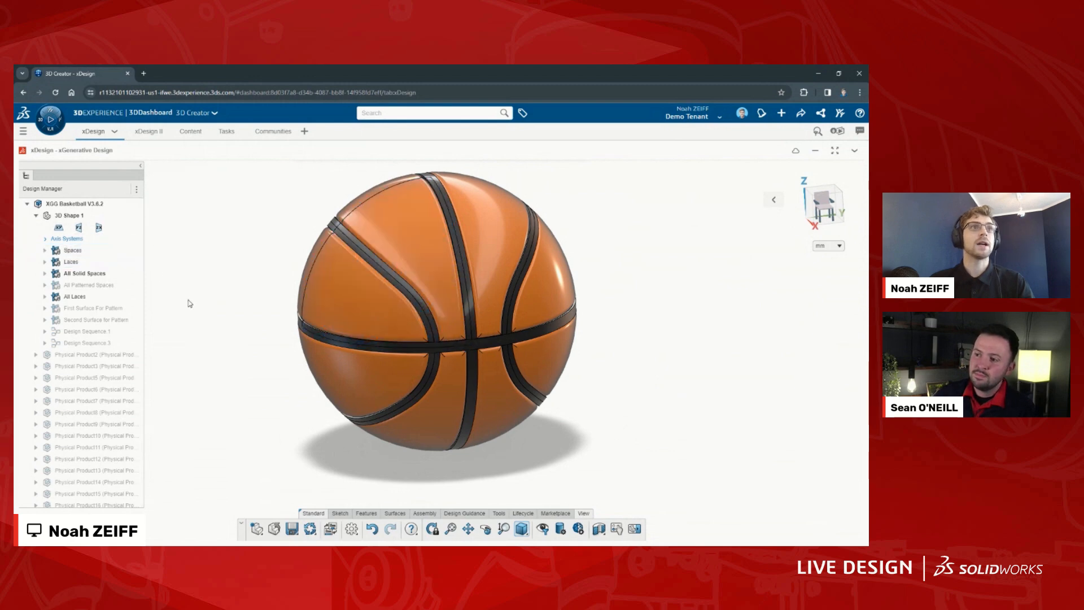
Hide the All Solid Spaces and All Laces bodies.
{"action": "left_click", "coordinate": [101, 276]}
{"action": "left_click", "coordinate": [97, 298], "text": "ctrl"}
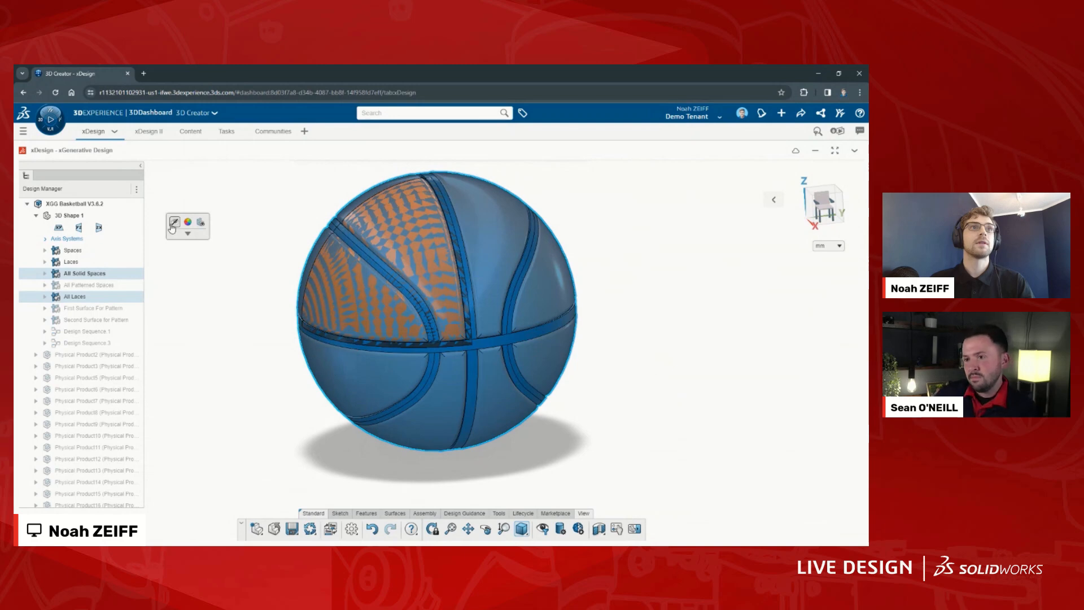
{"action": "left_click", "coordinate": [172, 225]}
Examine the ball segment's hollow inside and the interlocking profile where the lace meets the orange spaces.
{"action": "mouse_move", "coordinate": [596, 408]}
{"action": "middle_mouse_down"}
{"action": "mouse_move", "coordinate": [542, 412]}
{"action": "mouse_move", "coordinate": [650, 407]}
{"action": "mouse_move", "coordinate": [594, 406]}
{"action": "middle_mouse_up"}
{"action": "scroll", "coordinate": [594, 409], "scroll_direction": "down", "scroll_amount": 3}
{"action": "scroll", "coordinate": [314, 256], "scroll_direction": "up", "scroll_amount": 5}
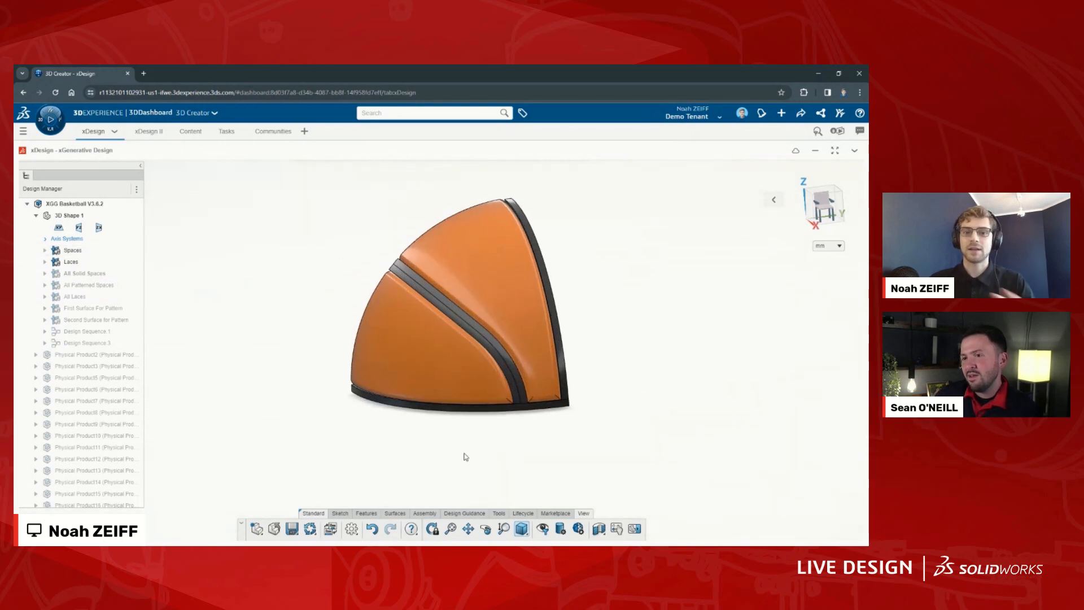
{"action": "scroll", "coordinate": [416, 457], "scroll_direction": "up", "scroll_amount": 1}
{"action": "middle_click_drag", "start_coordinate": [416, 458], "coordinate": [549, 305]}
{"action": "scroll", "coordinate": [524, 297], "scroll_direction": "up", "scroll_amount": 3}
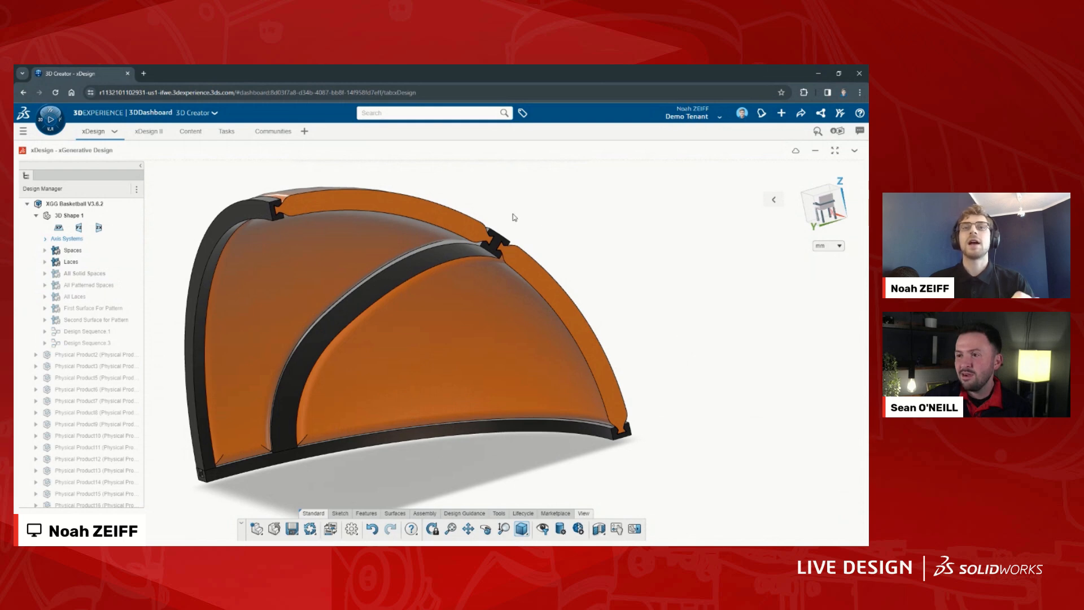
{"action": "scroll", "coordinate": [514, 217], "scroll_direction": "up", "scroll_amount": 10}
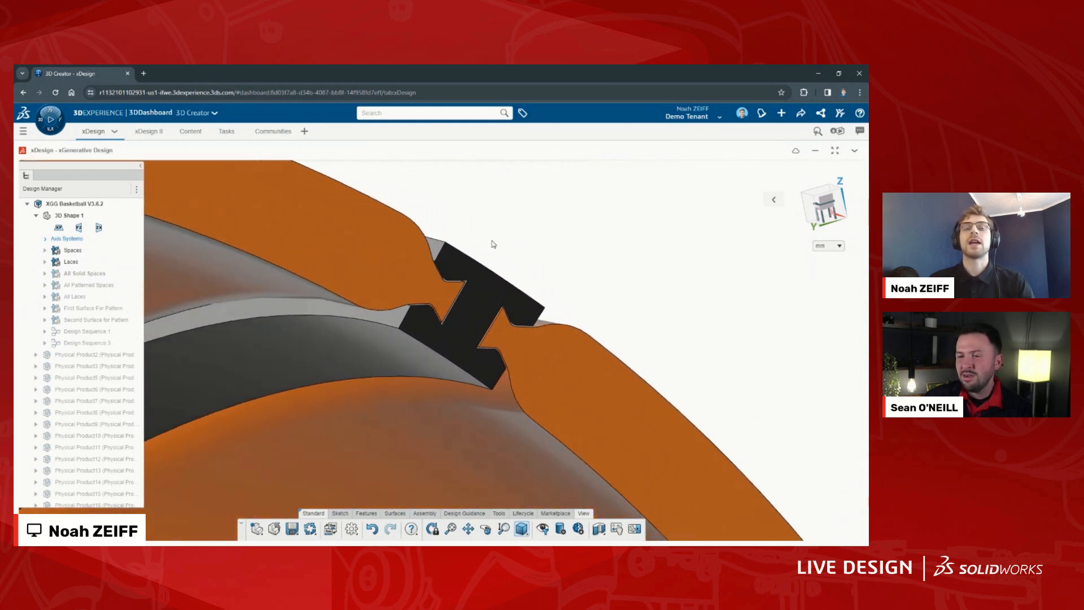
{"action": "scroll", "coordinate": [494, 245], "scroll_direction": "up", "scroll_amount": 3}
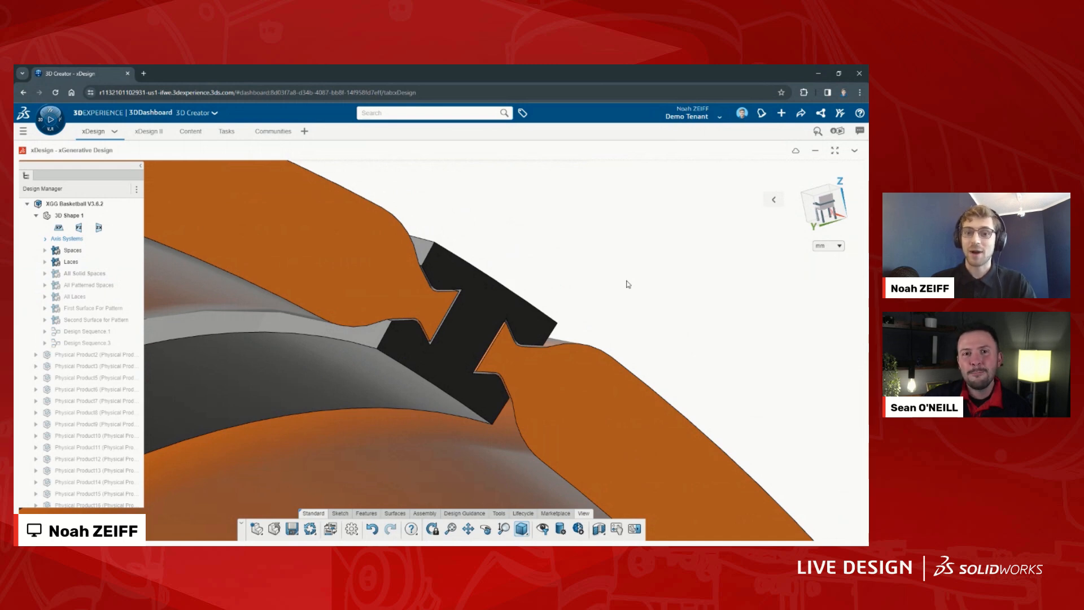
{"action": "middle_click_drag", "start_coordinate": [626, 313], "coordinate": [637, 285]}
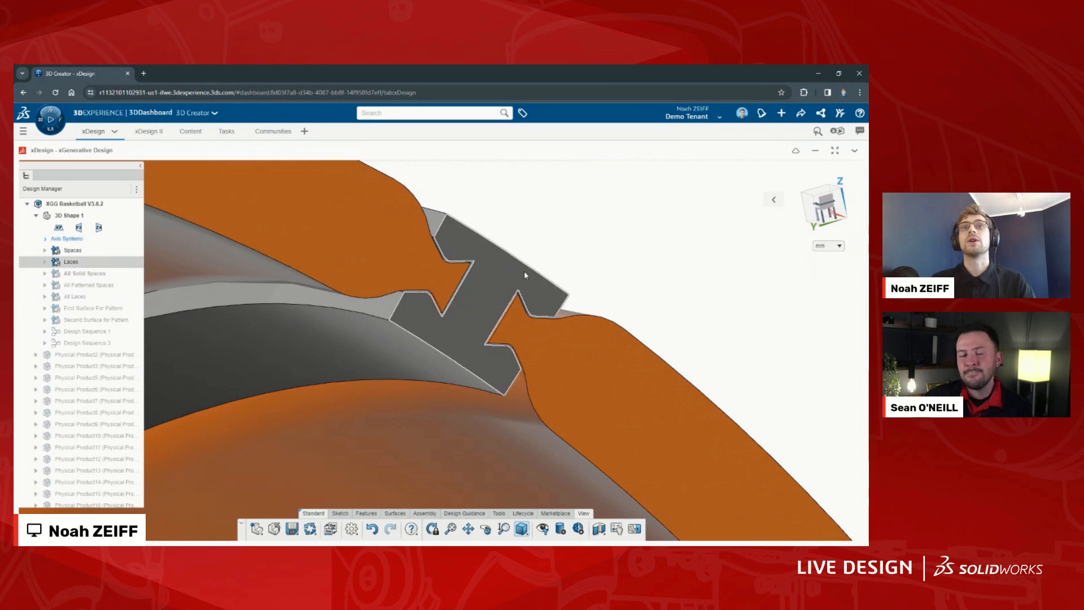
{"action": "scroll", "coordinate": [523, 270], "scroll_direction": "up", "scroll_amount": 2}
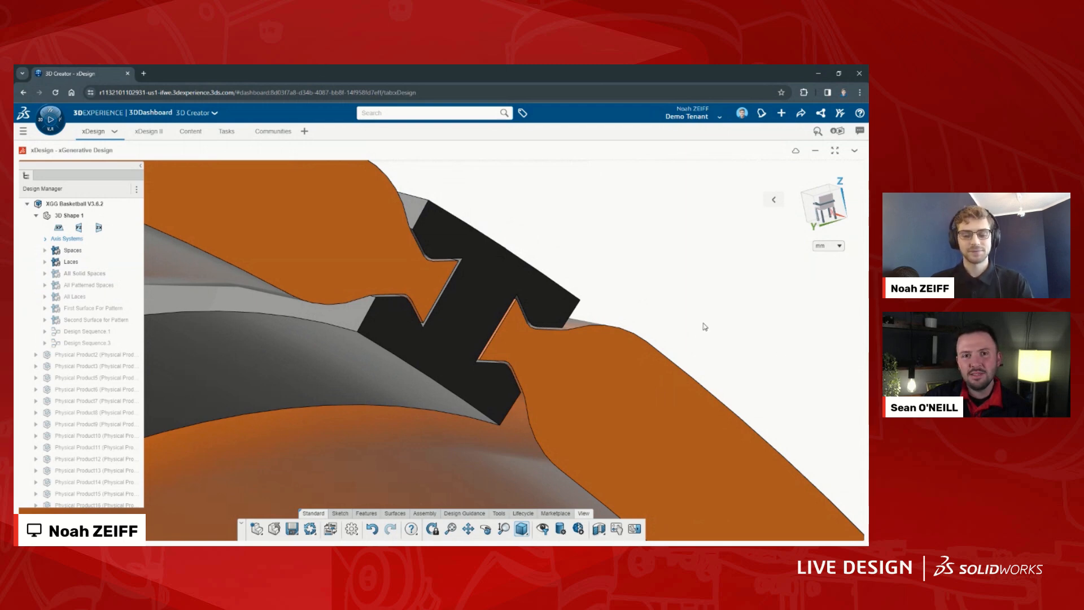
Hide the Spaces and Laces bodies of the ball segment.
{"action": "key", "text": "f"}
{"action": "mouse_move", "coordinate": [638, 351]}
{"action": "middle_mouse_down"}
{"action": "mouse_move", "coordinate": [676, 353]}
{"action": "mouse_move", "coordinate": [650, 351]}
{"action": "middle_mouse_up"}
{"action": "scroll", "coordinate": [455, 307], "scroll_direction": "up", "scroll_amount": 4}
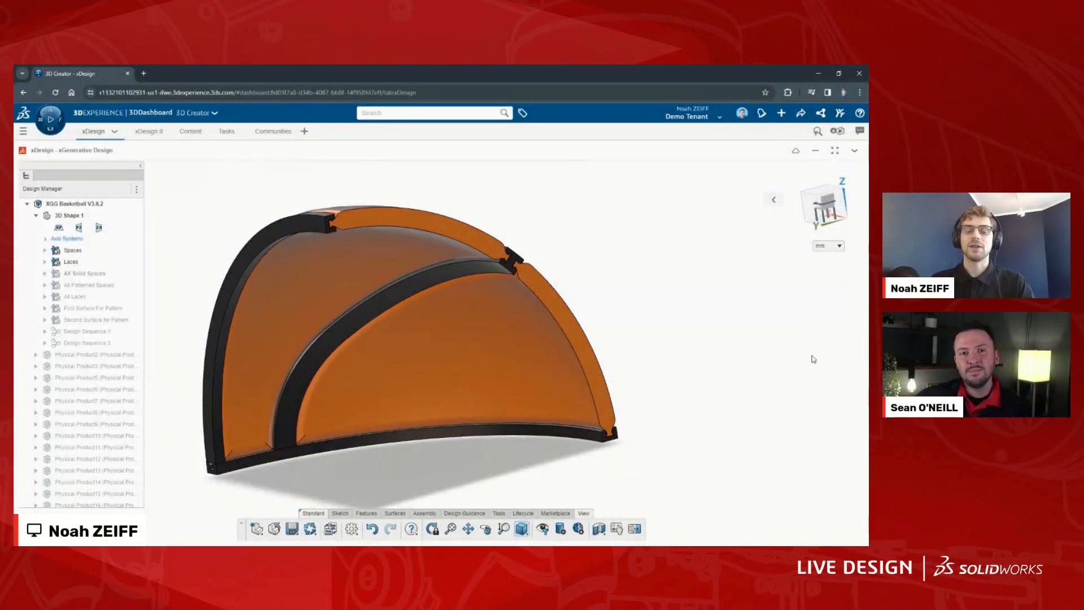
{"action": "middle_click_drag", "start_coordinate": [650, 375], "coordinate": [689, 369]}
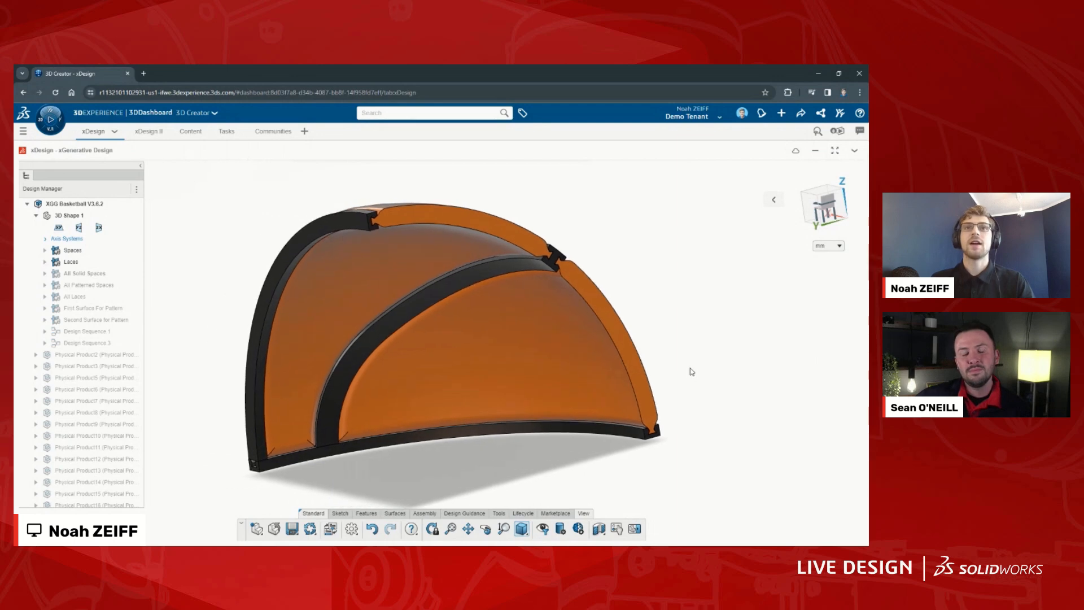
{"action": "scroll", "coordinate": [689, 369], "scroll_direction": "up", "scroll_amount": 1}
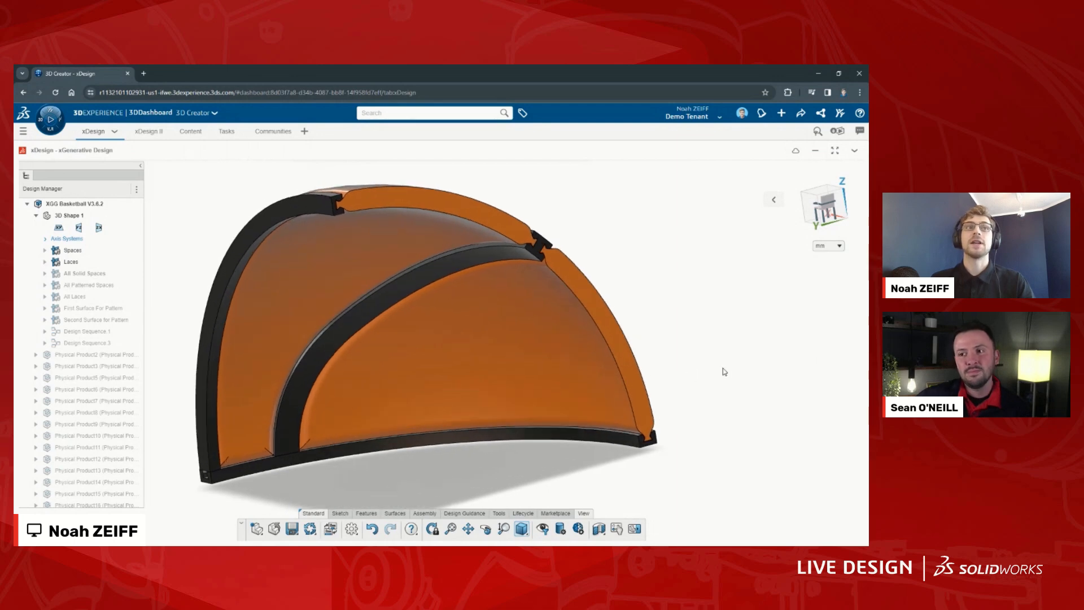
{"action": "left_click", "coordinate": [98, 252]}
{"action": "left_click", "coordinate": [97, 261], "text": "ctrl"}
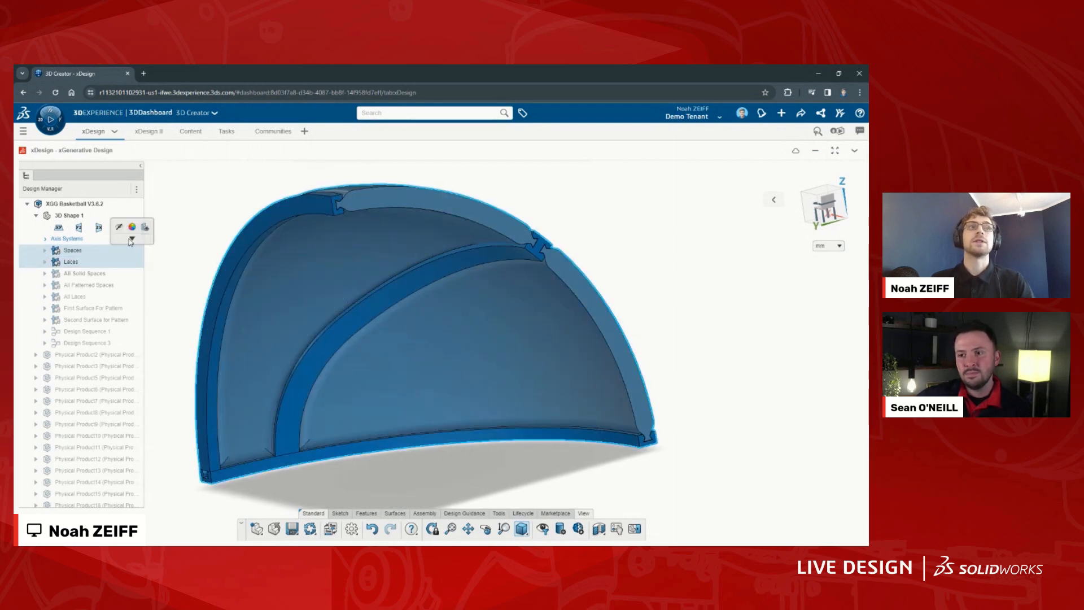
{"action": "left_click", "coordinate": [123, 233]}
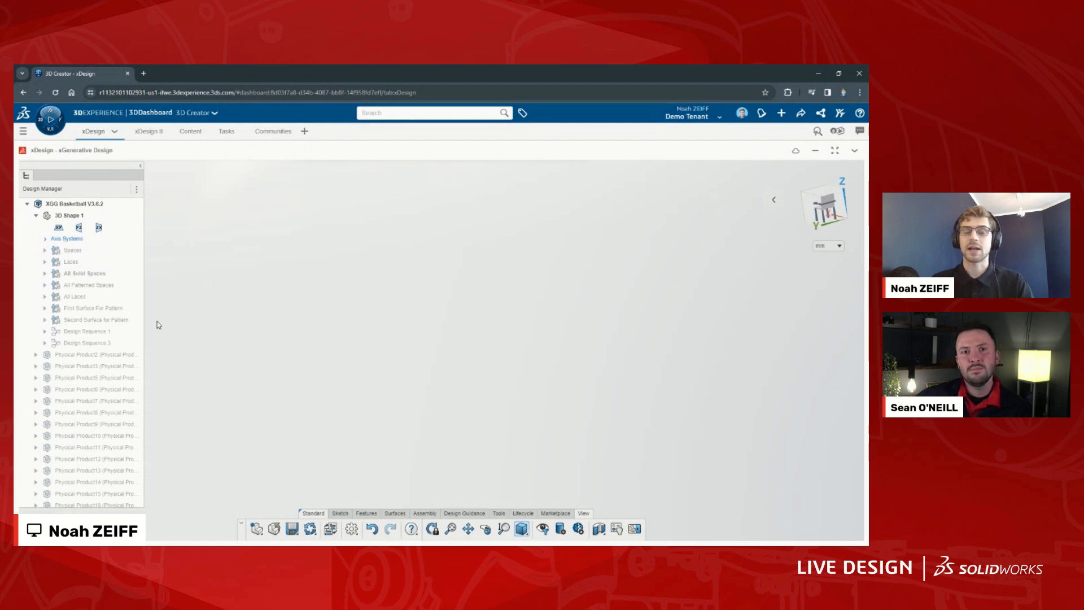
Show First Surface For Pattern and its Delete Face.2 feature in the design tree.
{"action": "left_click", "coordinate": [113, 308]}
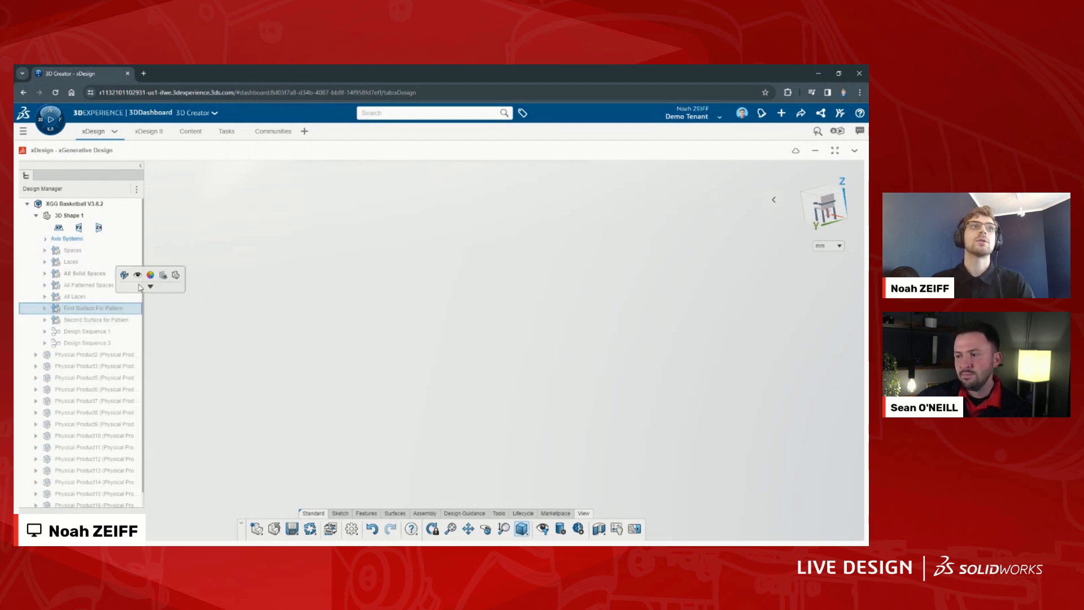
{"action": "left_click", "coordinate": [370, 342]}
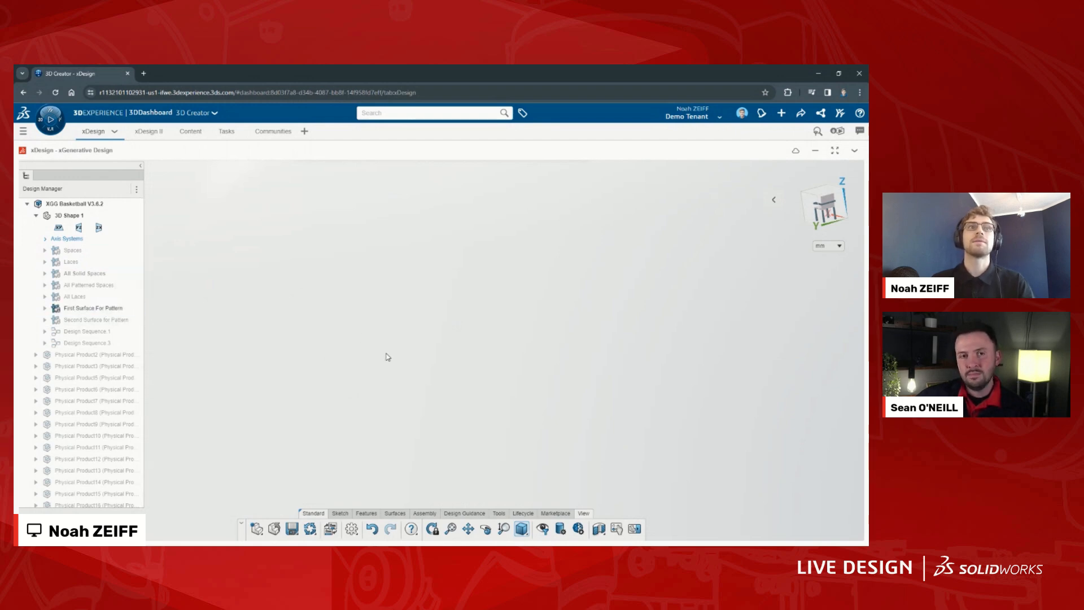
{"action": "left_click", "coordinate": [46, 308]}
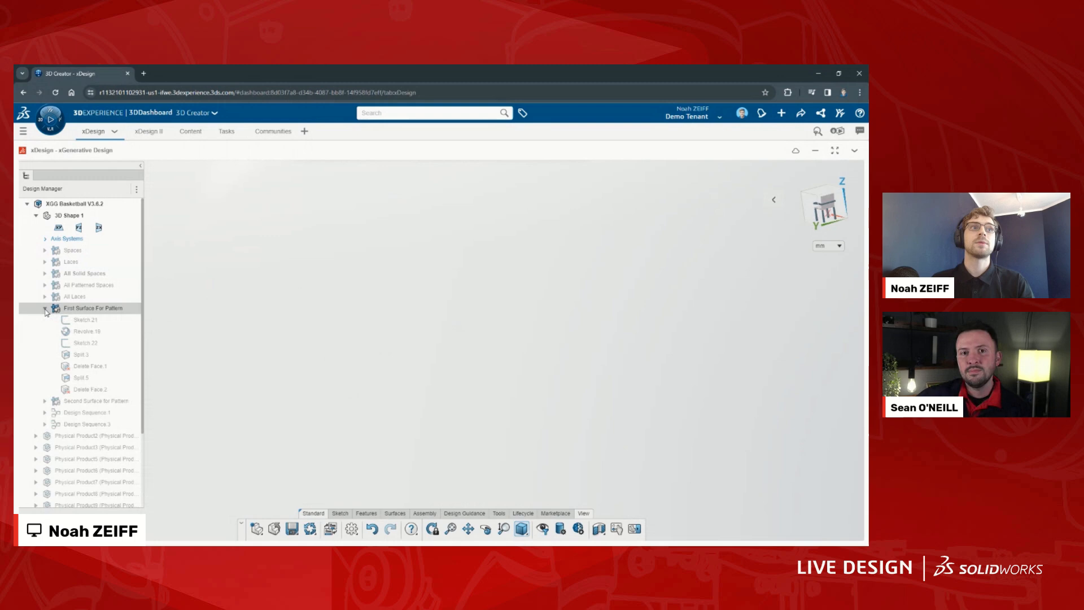
{"action": "left_click", "coordinate": [98, 389]}
{"action": "left_click", "coordinate": [131, 340]}
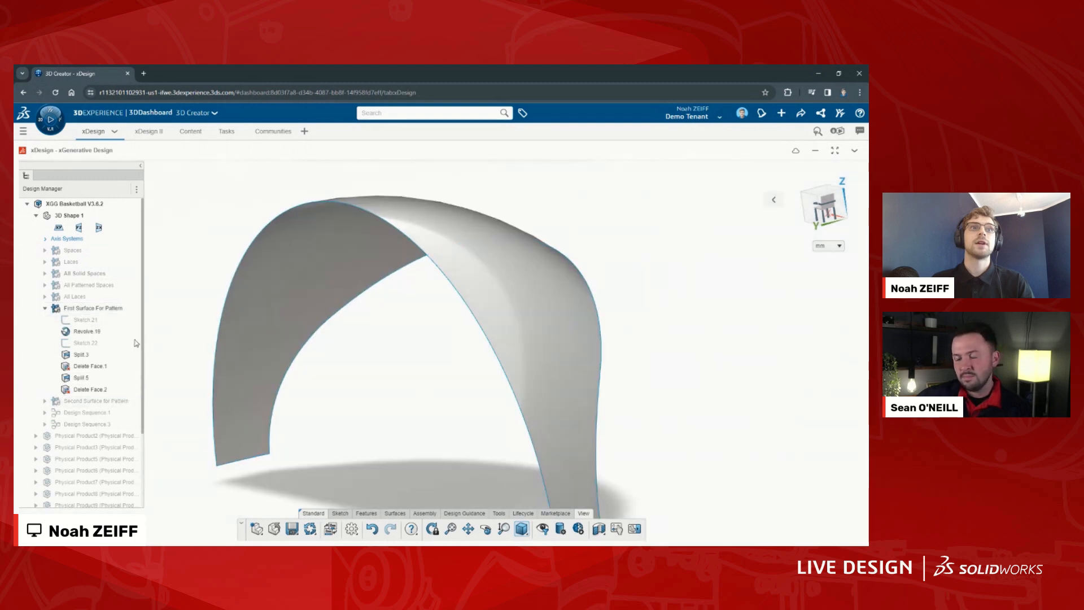
Switch the pattern surface model over to the CATIA xGenerative Design app.
{"action": "middle_click_drag", "start_coordinate": [411, 364], "coordinate": [443, 432]}
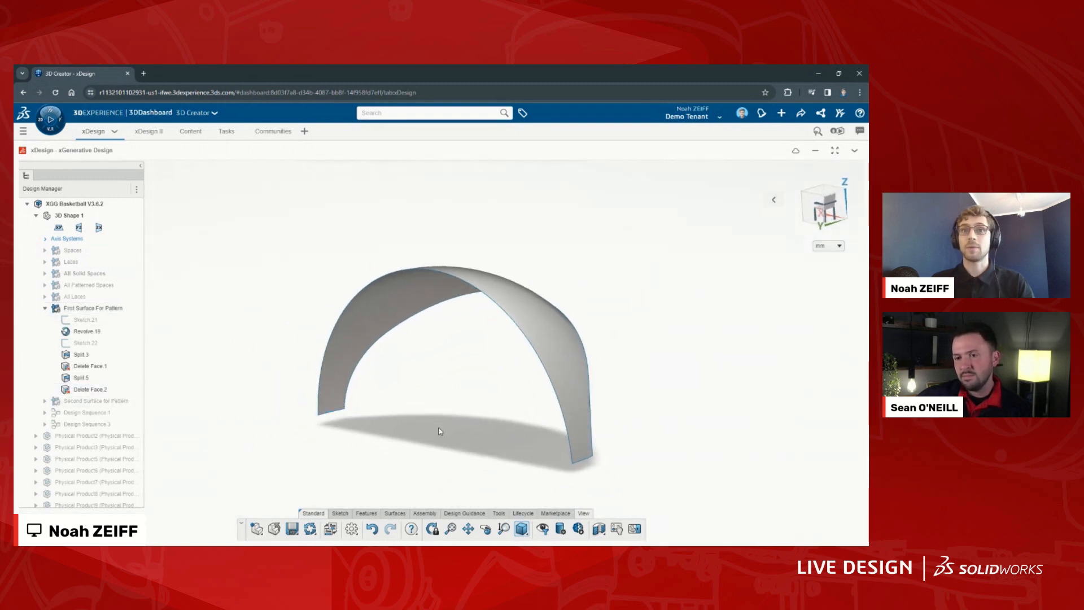
{"action": "scroll", "coordinate": [466, 450], "scroll_direction": "up", "scroll_amount": 1}
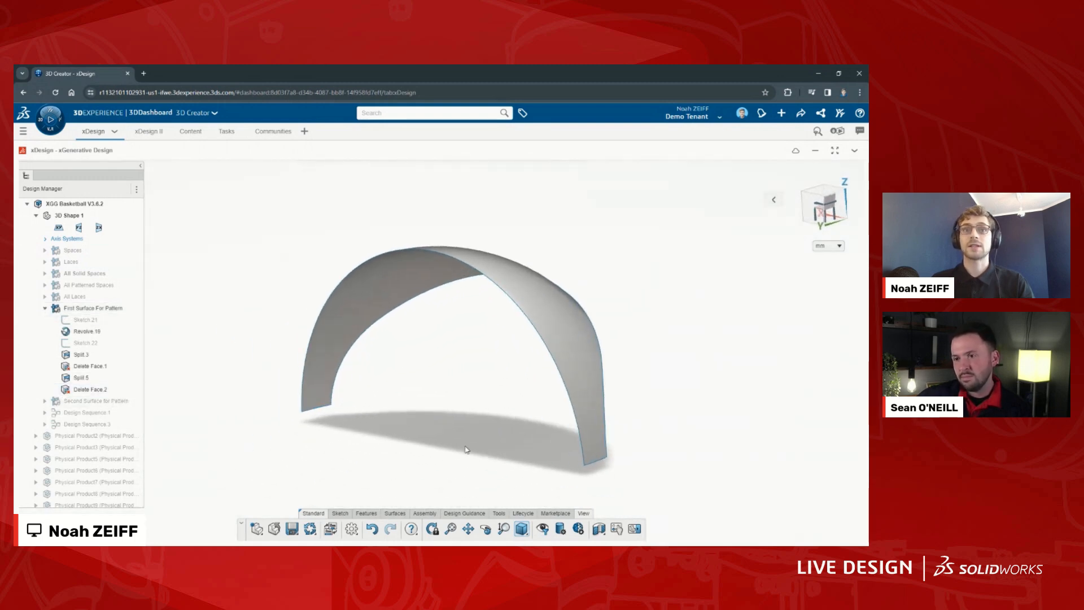
{"action": "left_click", "coordinate": [331, 529]}
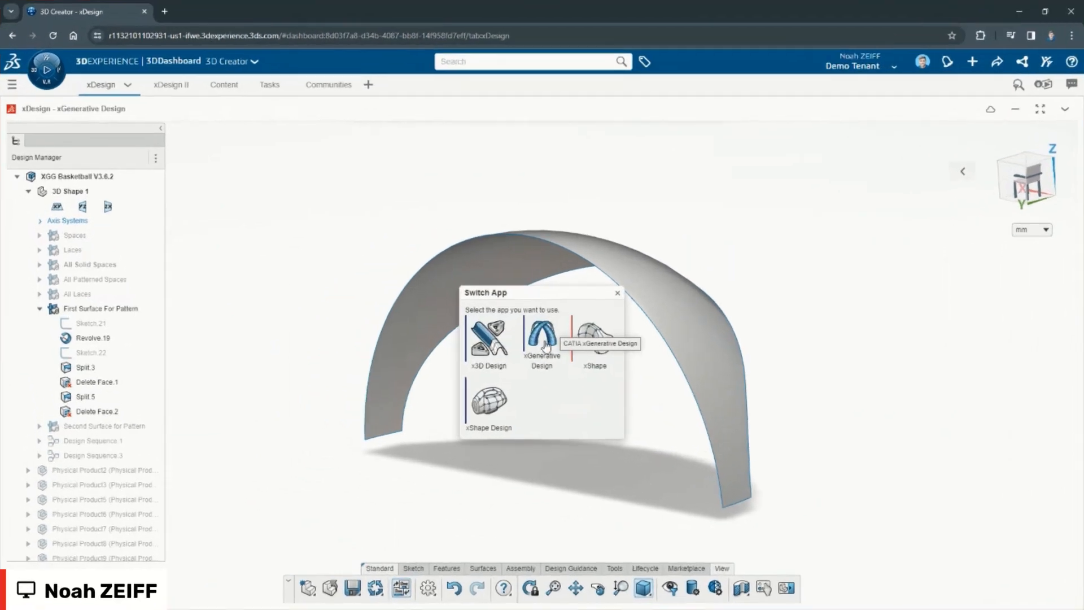
{"action": "left_click", "coordinate": [543, 345]}
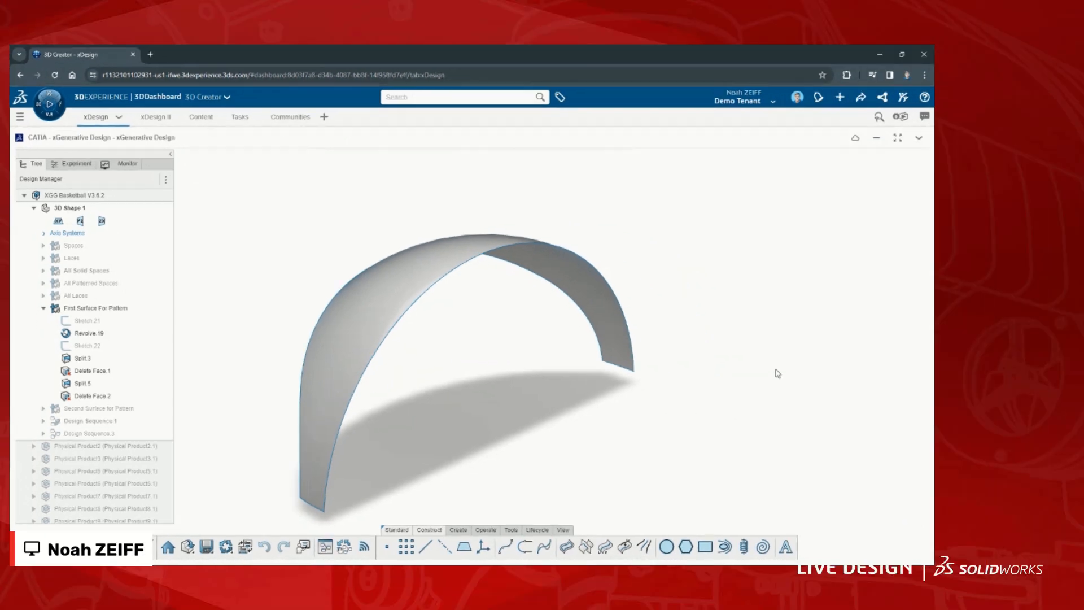
Create a new design sequence in 3D Shape 1 and open its node graph for editing.
{"action": "middle_click_drag", "start_coordinate": [601, 398], "coordinate": [633, 334]}
{"action": "middle_click_drag", "start_coordinate": [515, 331], "coordinate": [653, 429]}
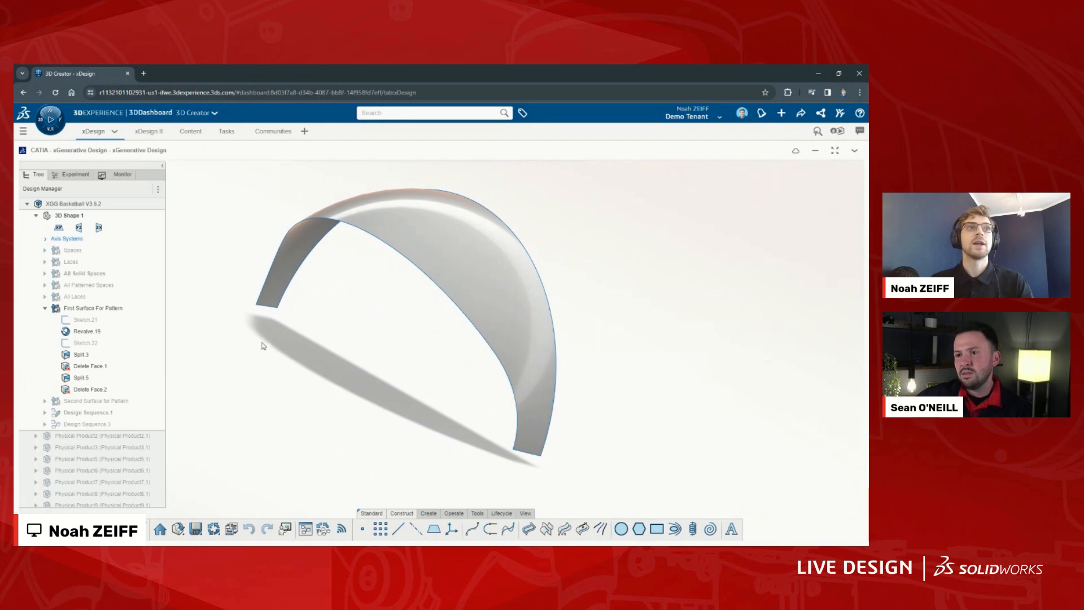
{"action": "left_click", "coordinate": [144, 215]}
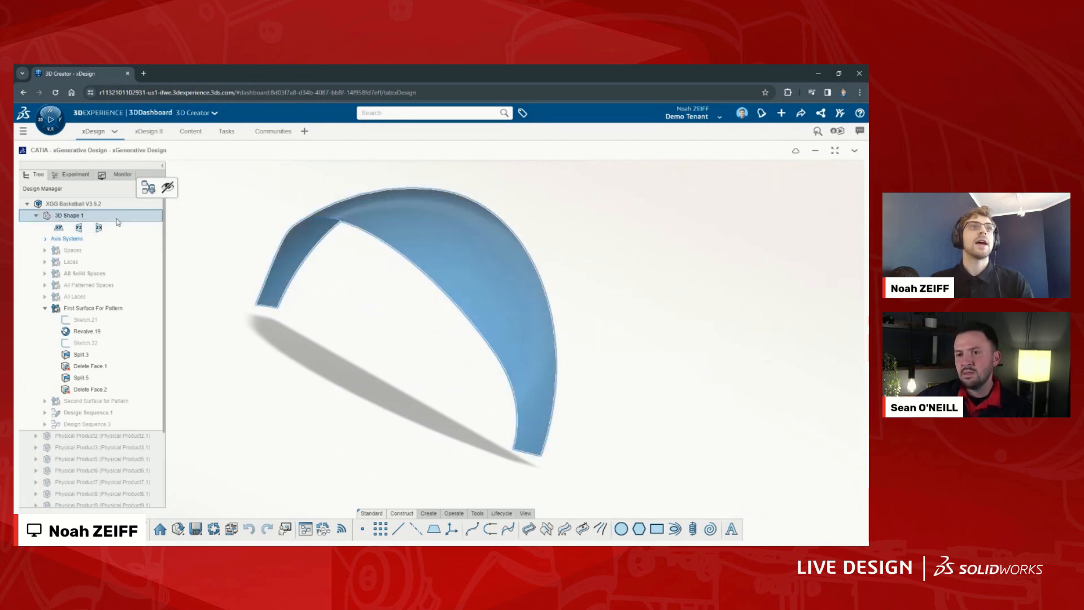
{"action": "left_click", "coordinate": [150, 188]}
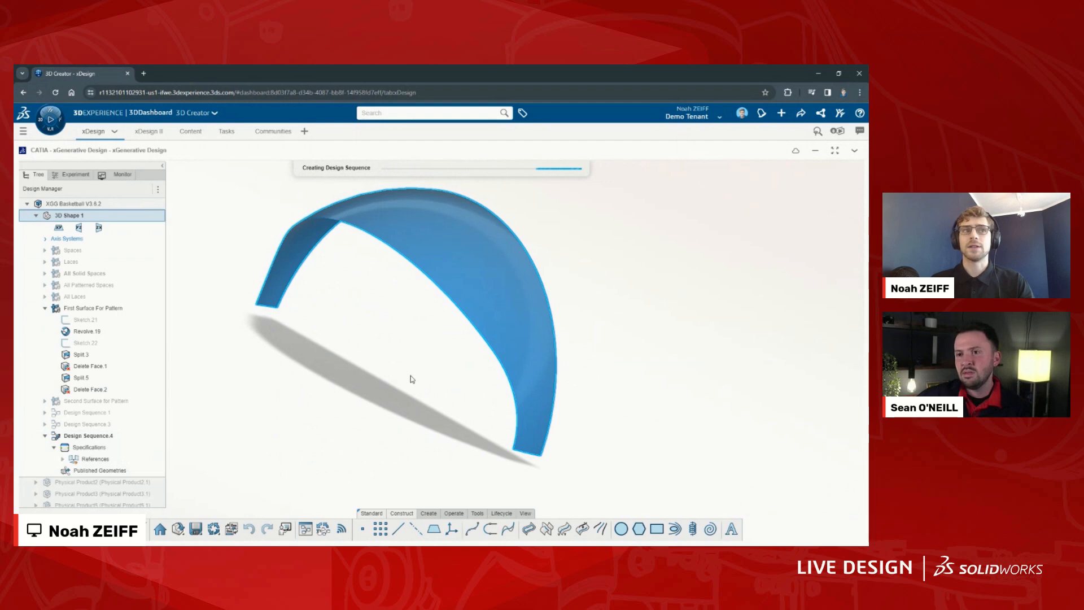
{"action": "double_click", "coordinate": [96, 438]}
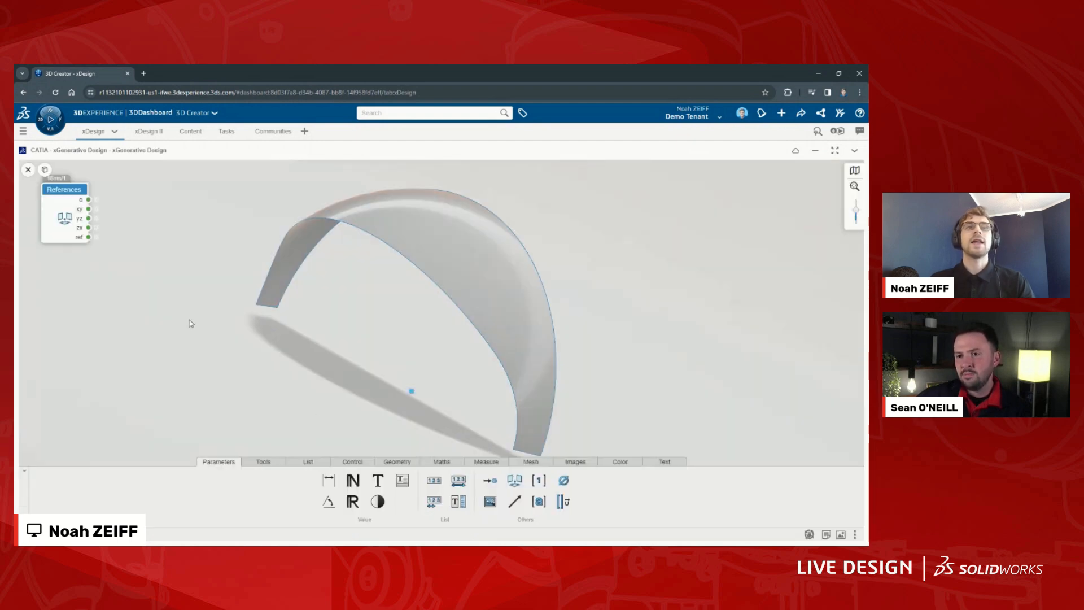
Add an Input node to the graph and assign the Delete Face.2 surface to it.
{"action": "double_click", "coordinate": [183, 319]}
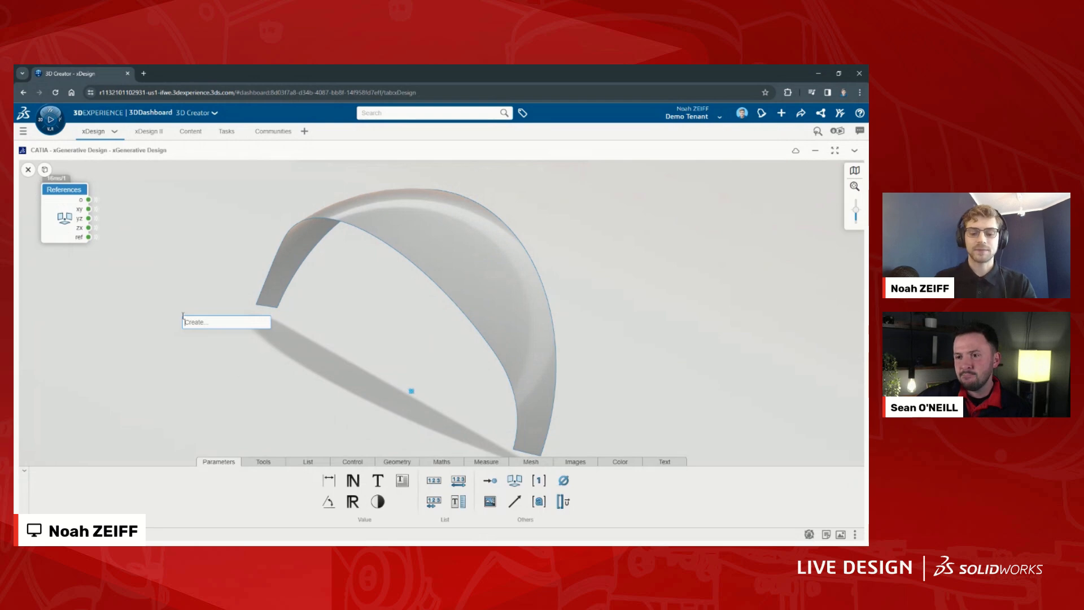
{"action": "type", "text": "Input"}
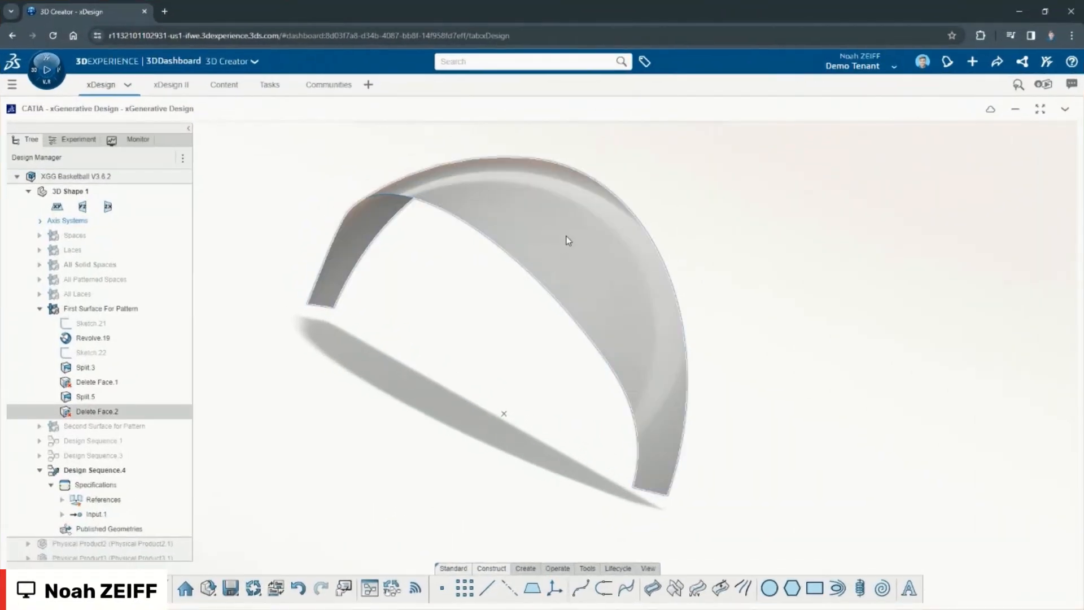
{"action": "left_click", "coordinate": [564, 237]}
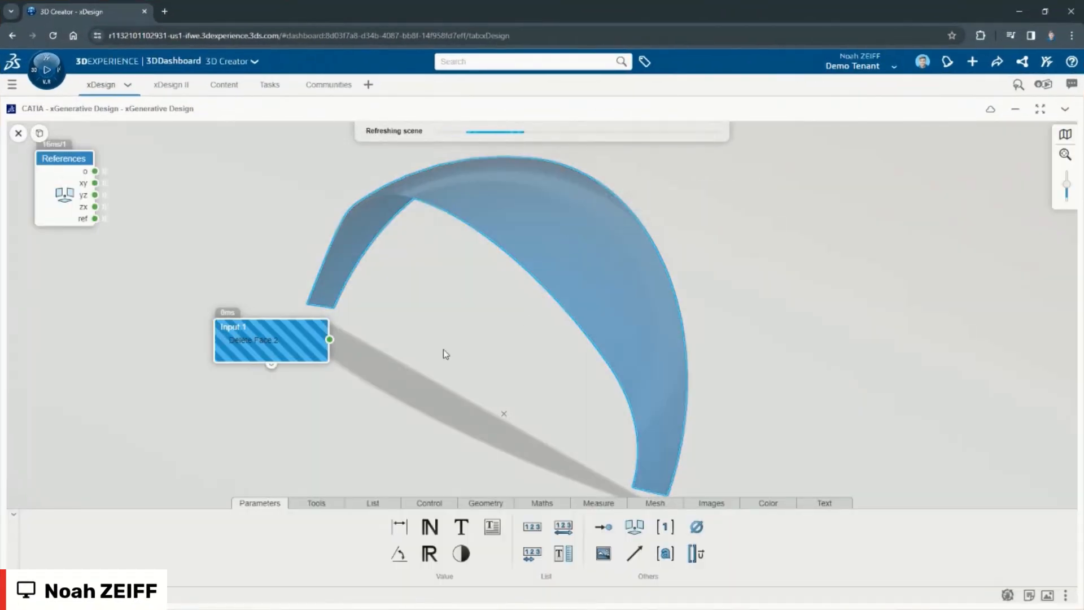
Create a Triangulate node from the input surface and add a length parameter node feeding its l input.
{"action": "left_click_drag", "start_coordinate": [329, 339], "coordinate": [429, 349]}
{"action": "type", "text": "trig"}
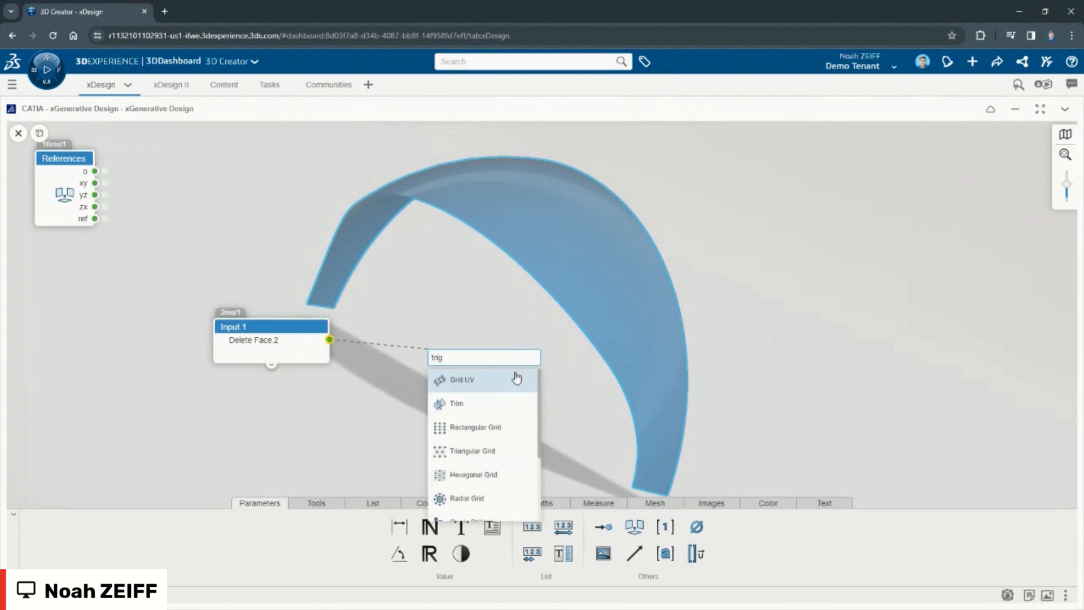
{"action": "key", "text": "BackSpace"}
{"action": "type", "text": "ang"}
{"action": "left_click", "coordinate": [515, 378]}
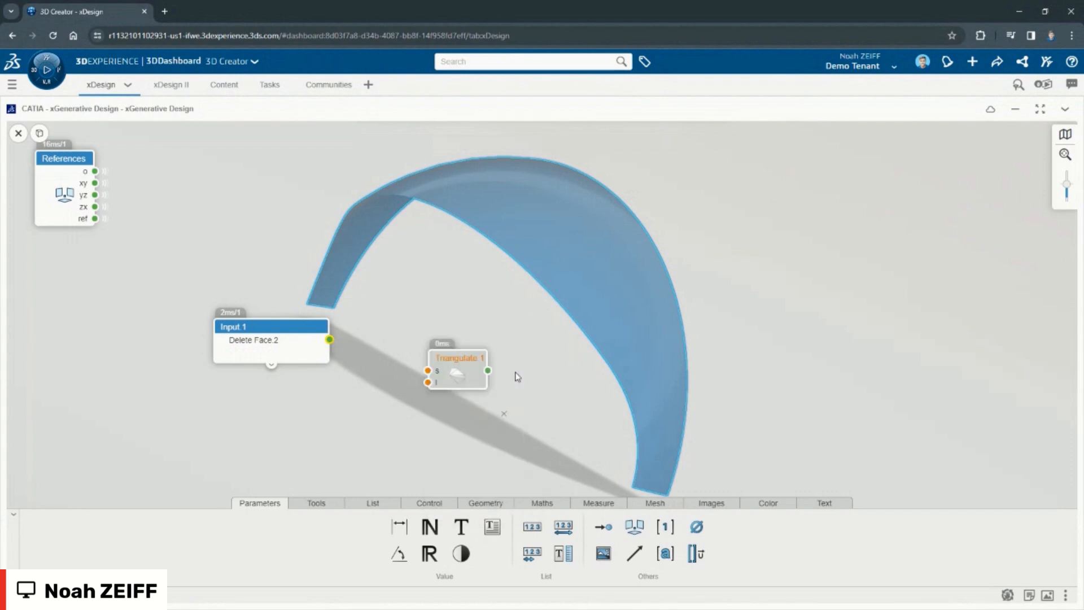
{"action": "left_click", "coordinate": [455, 363]}
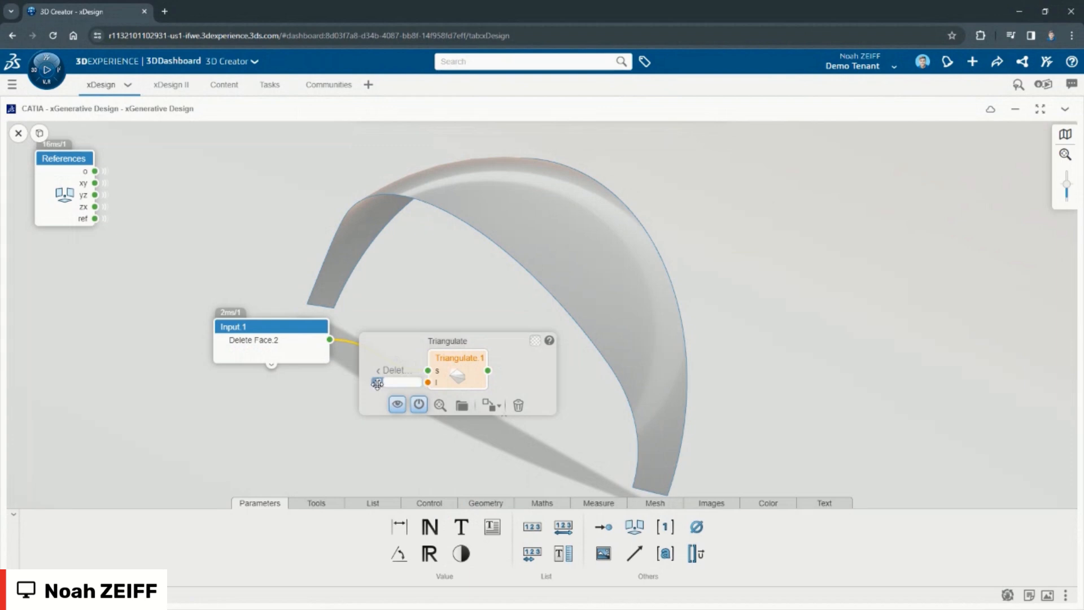
{"action": "key", "text": "Return"}
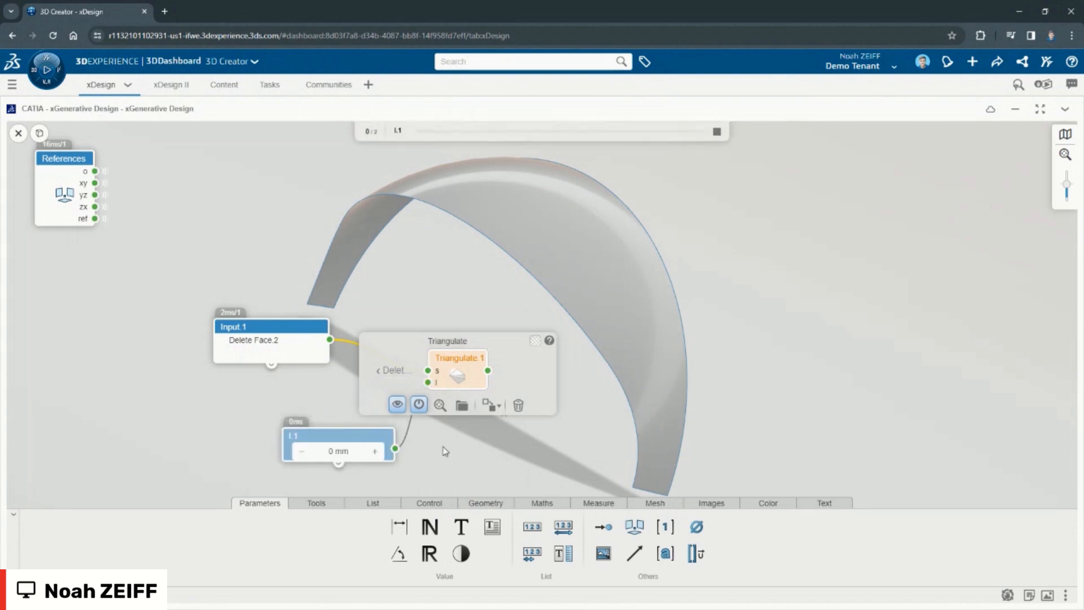
Arrange the length parameter node beside the Triangulate node and set its value to 10 mm.
{"action": "left_click", "coordinate": [442, 448]}
{"action": "left_click_drag", "start_coordinate": [357, 437], "coordinate": [332, 426]}
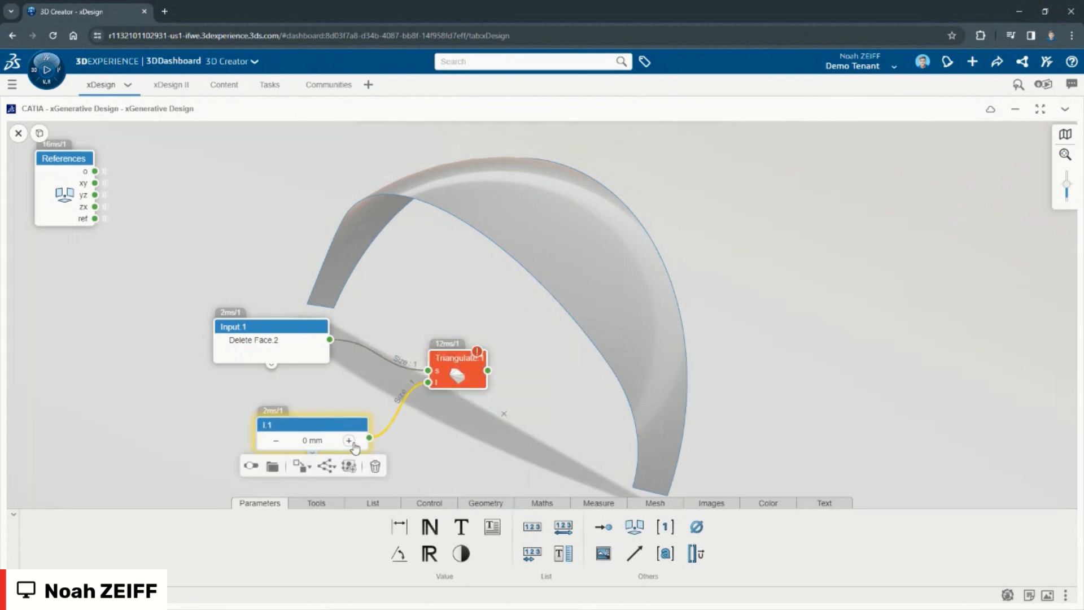
{"action": "left_click", "coordinate": [326, 440]}
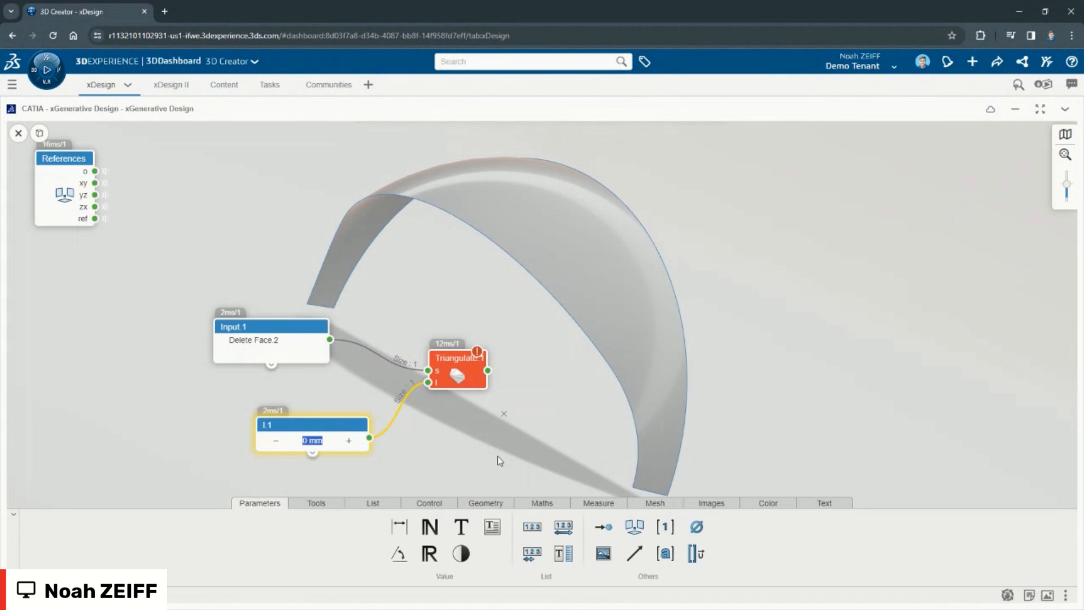
{"action": "type", "text": "10"}
{"action": "key", "text": "Return"}
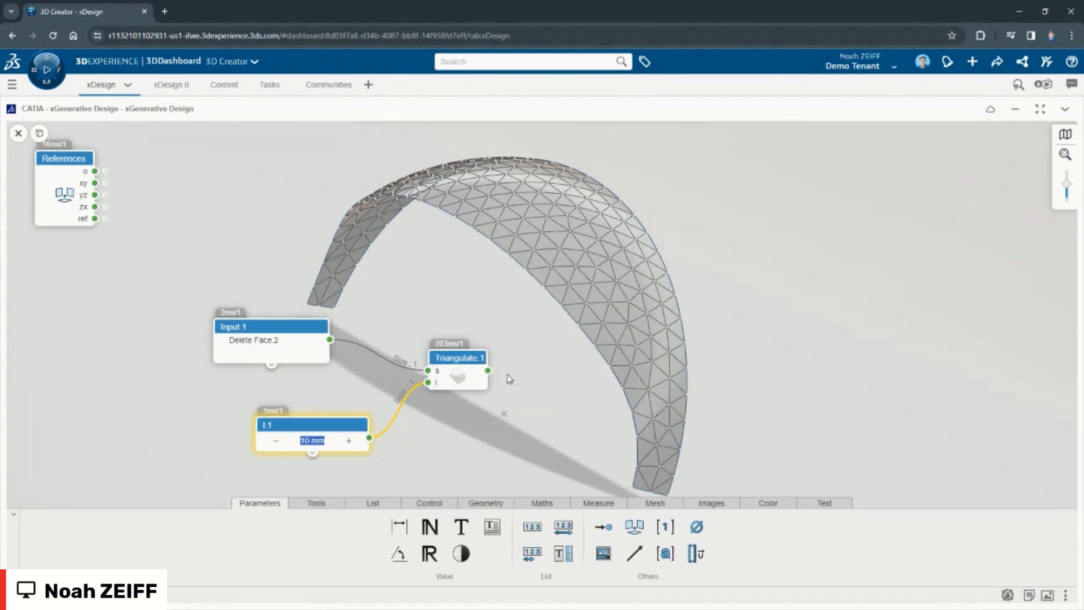
Inspect the triangulated surface without the graph overlay, then reduce the triangulation length to 8 mm.
{"action": "left_click", "coordinate": [38, 133]}
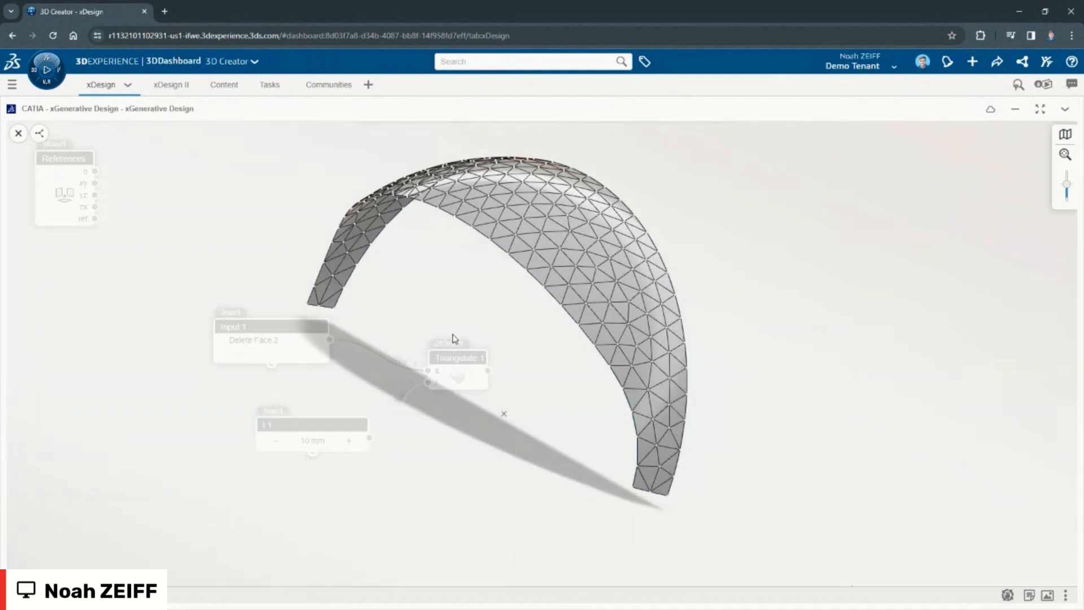
{"action": "middle_click_drag", "start_coordinate": [563, 401], "coordinate": [845, 403]}
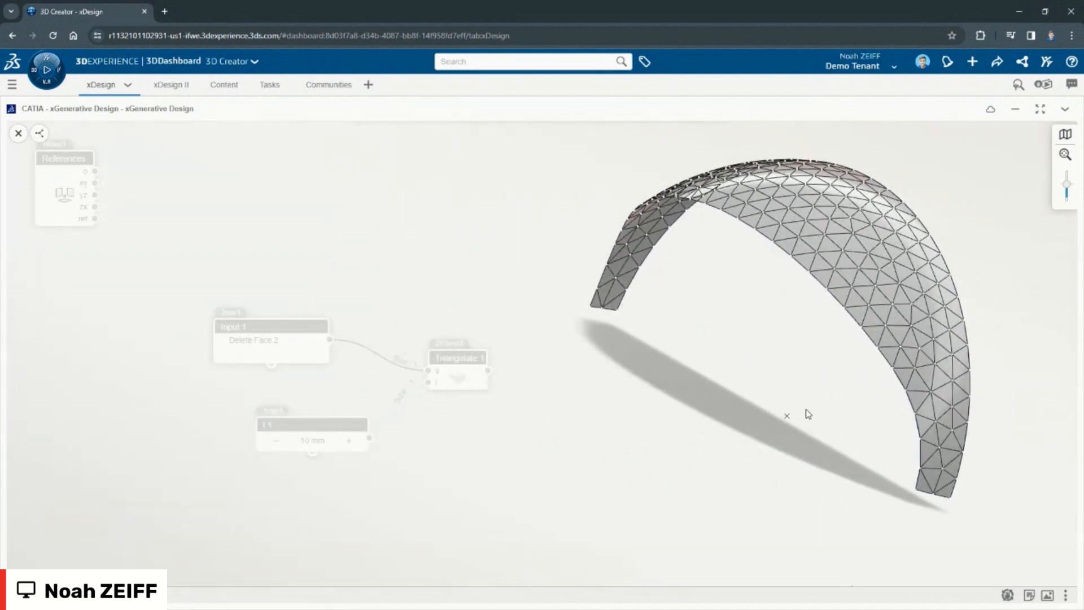
{"action": "middle_click_drag", "start_coordinate": [802, 361], "coordinate": [735, 390]}
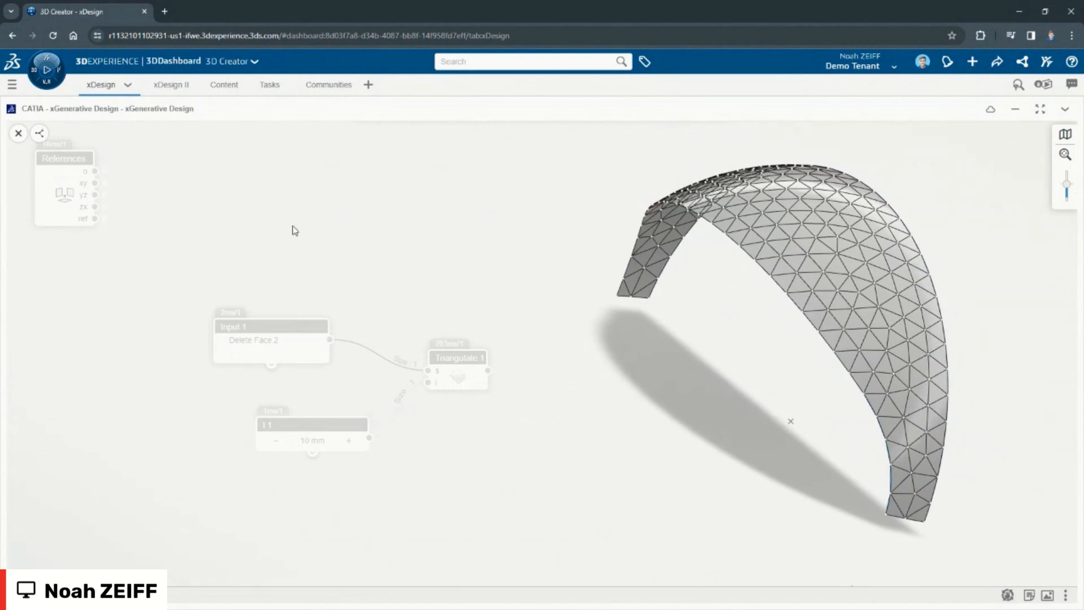
{"action": "left_click", "coordinate": [39, 132]}
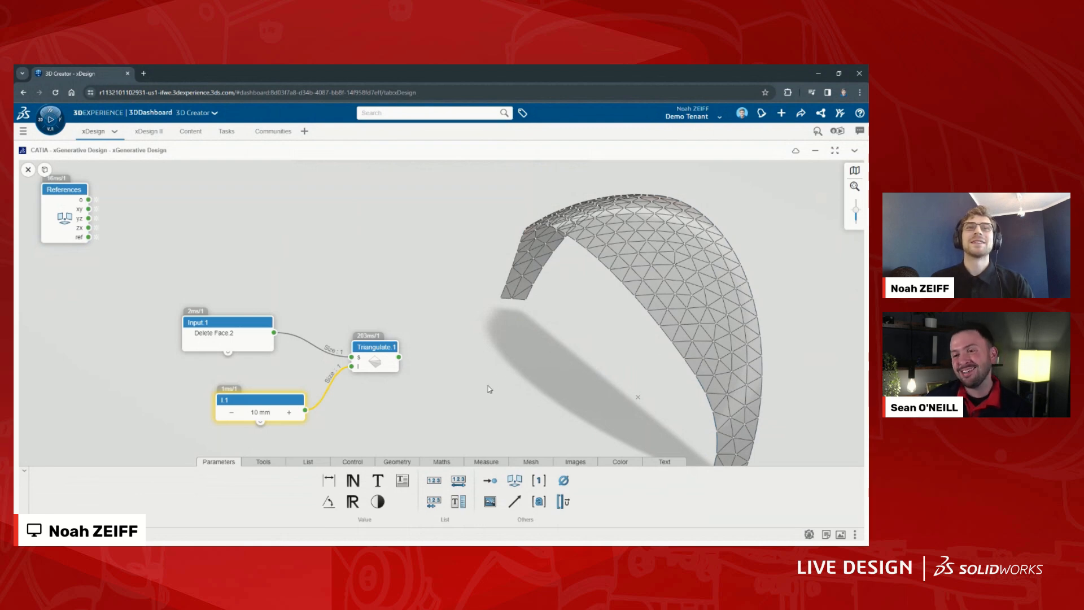
{"action": "middle_click_drag", "start_coordinate": [485, 384], "coordinate": [446, 301]}
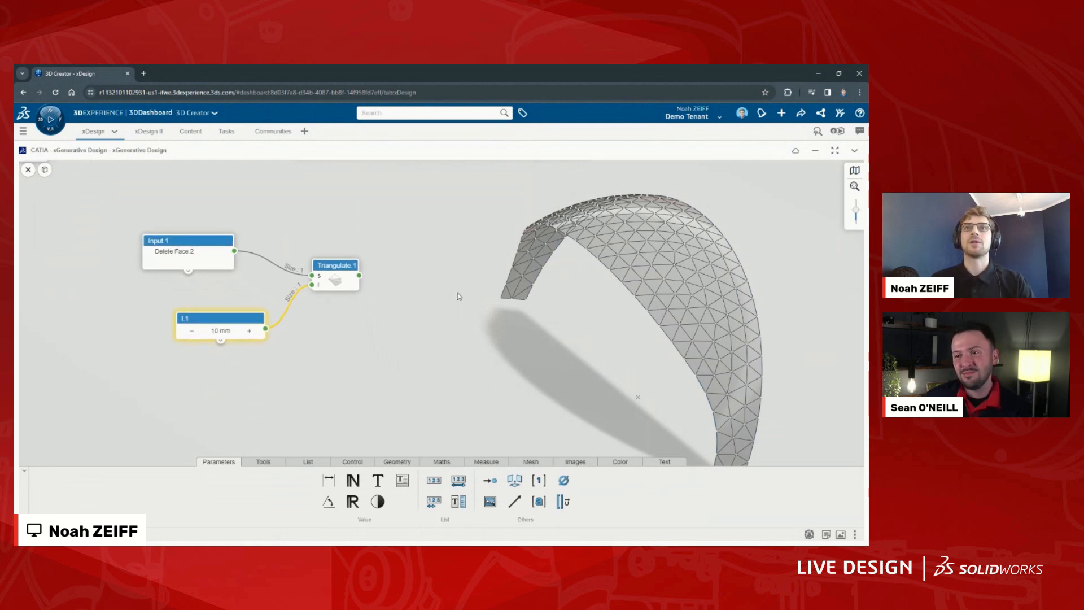
{"action": "left_click", "coordinate": [192, 331]}
{"action": "left_click", "coordinate": [192, 332]}
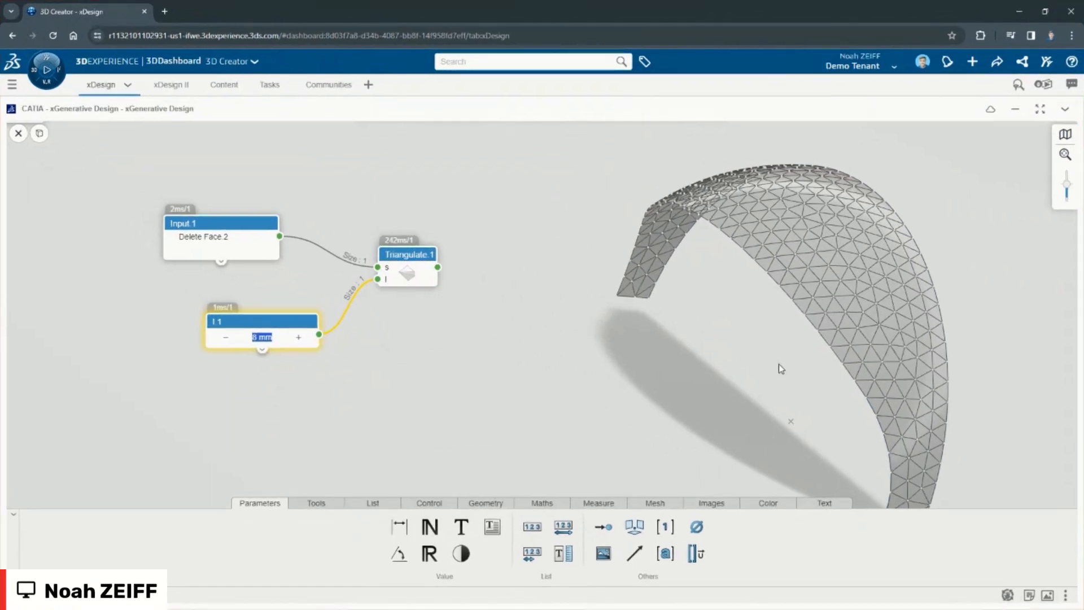
Create a Fill node from the Triangulate output to turn the triangle outlines into surfaces.
{"action": "middle_click_drag", "start_coordinate": [741, 362], "coordinate": [744, 372]}
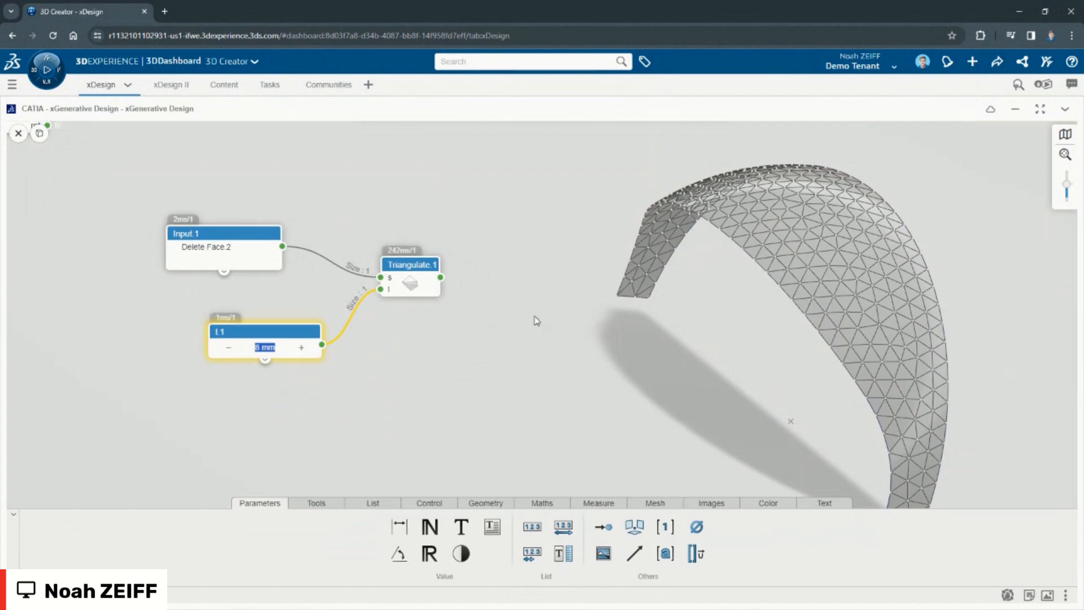
{"action": "left_click_drag", "start_coordinate": [440, 278], "coordinate": [525, 279]}
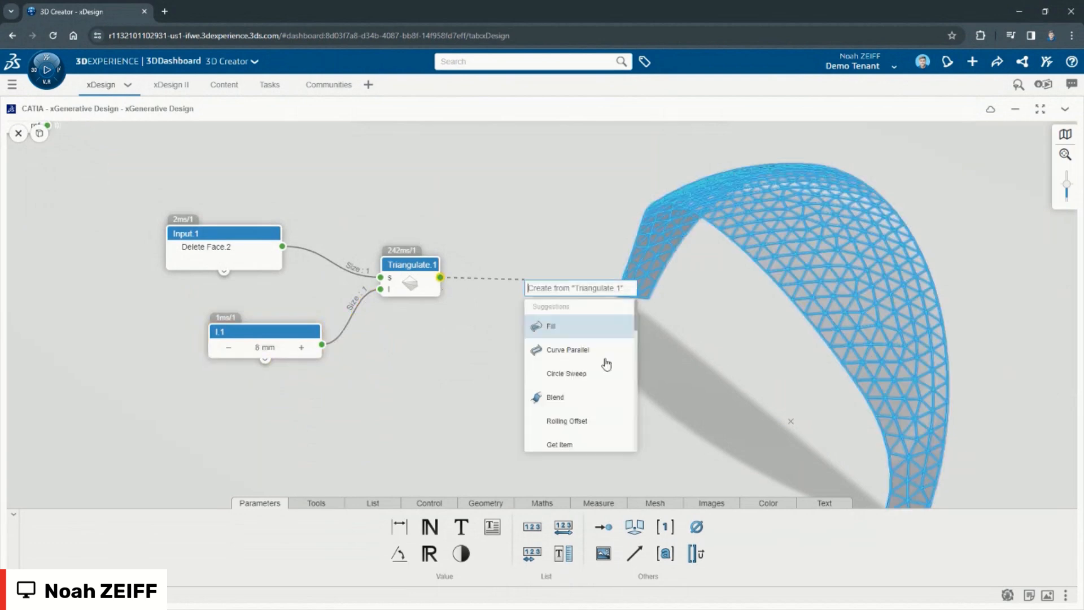
{"action": "left_click", "coordinate": [566, 327]}
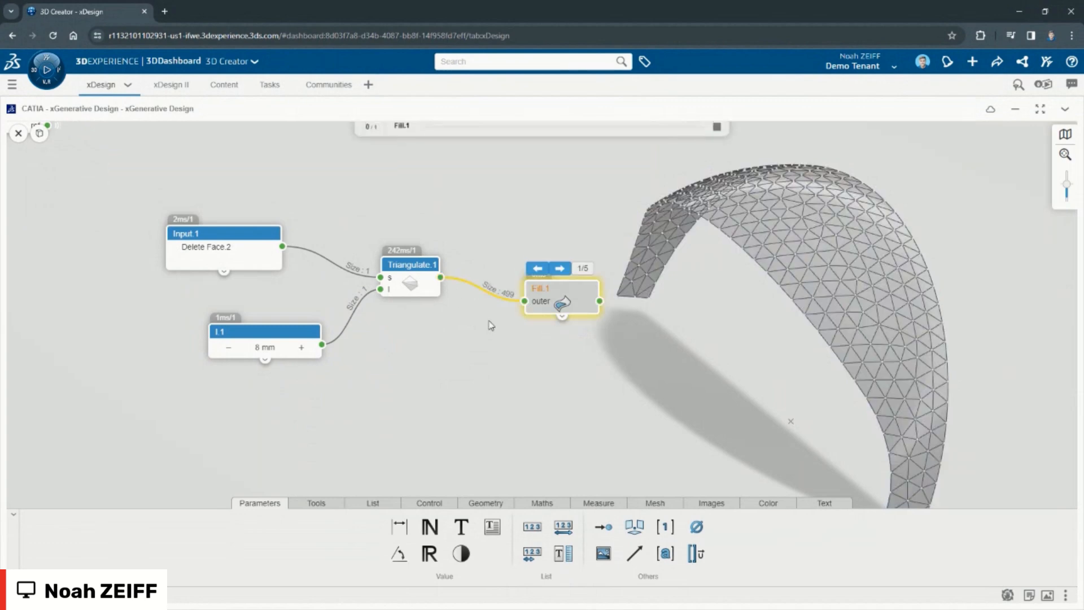
Create an Assemble node from the Fill output to combine the filled triangles.
{"action": "left_click_drag", "start_coordinate": [568, 392], "coordinate": [438, 392]}
{"action": "left_click_drag", "start_coordinate": [470, 303], "coordinate": [539, 356]}
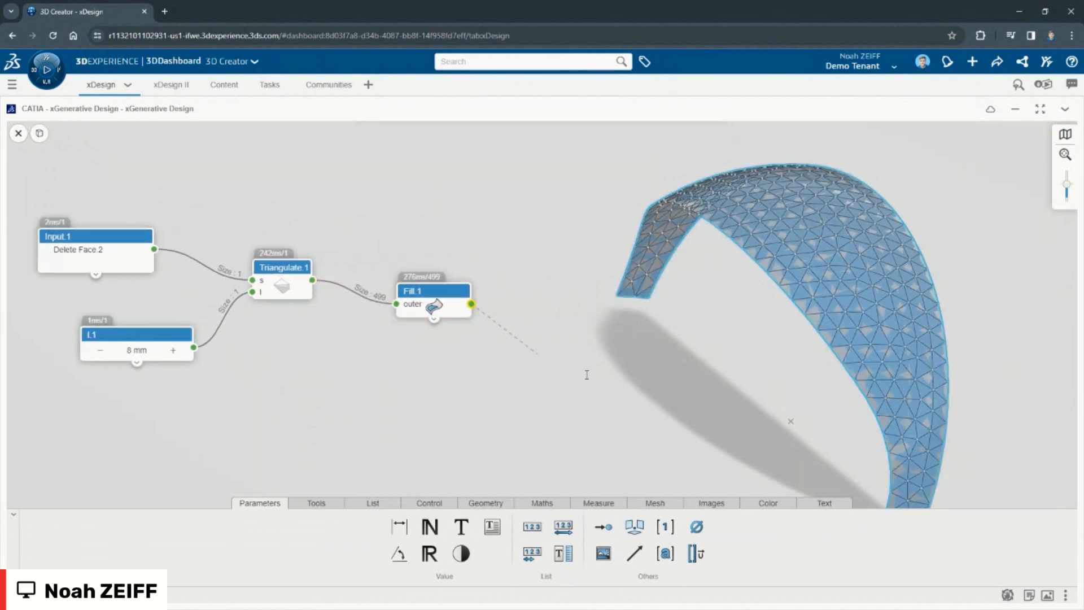
{"action": "type", "text": "ass"}
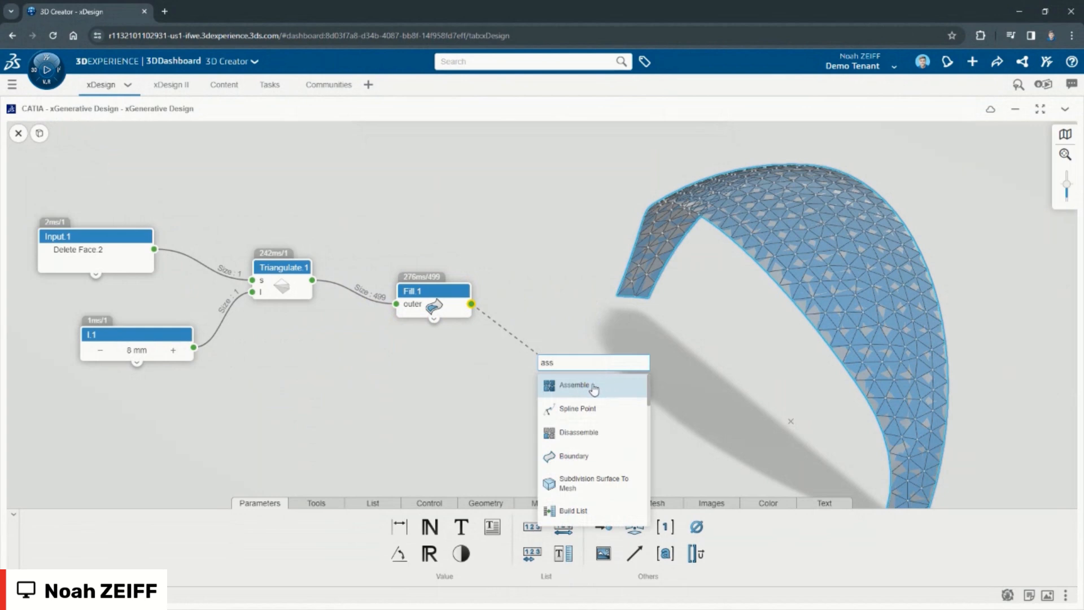
{"action": "left_click", "coordinate": [592, 384]}
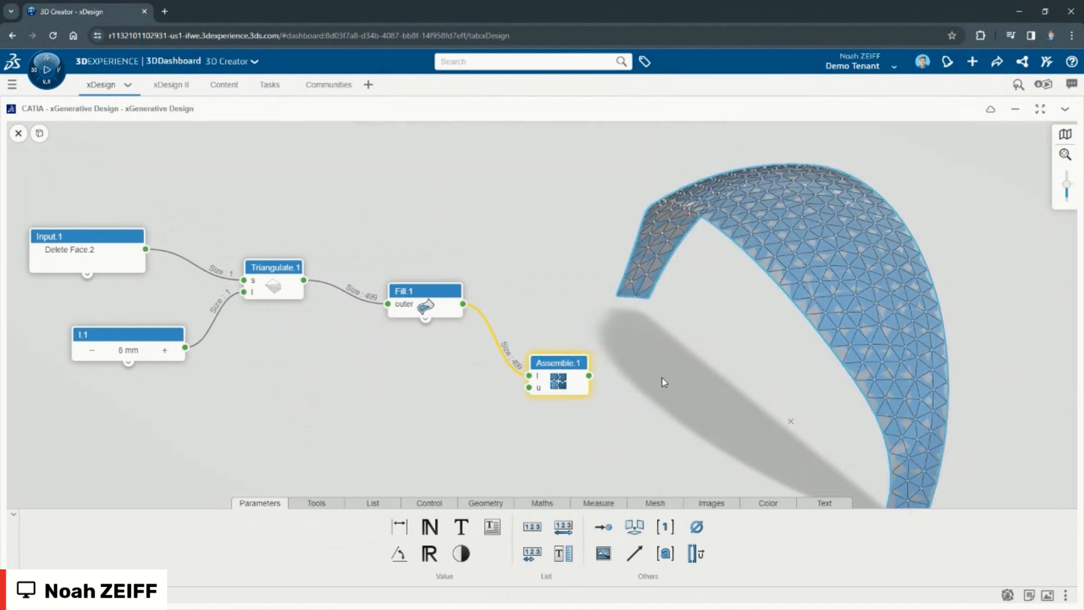
Add a Sub Elements node set to extract Vertices and connect the Assemble output to its w input.
{"action": "double_click", "coordinate": [685, 327]}
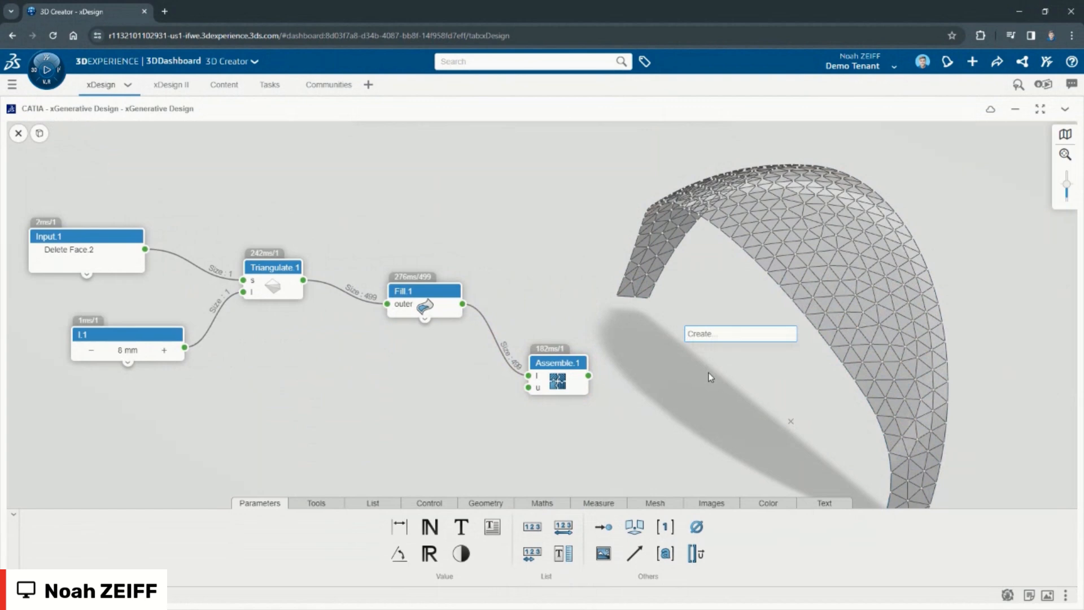
{"action": "type", "text": "sub ele"}
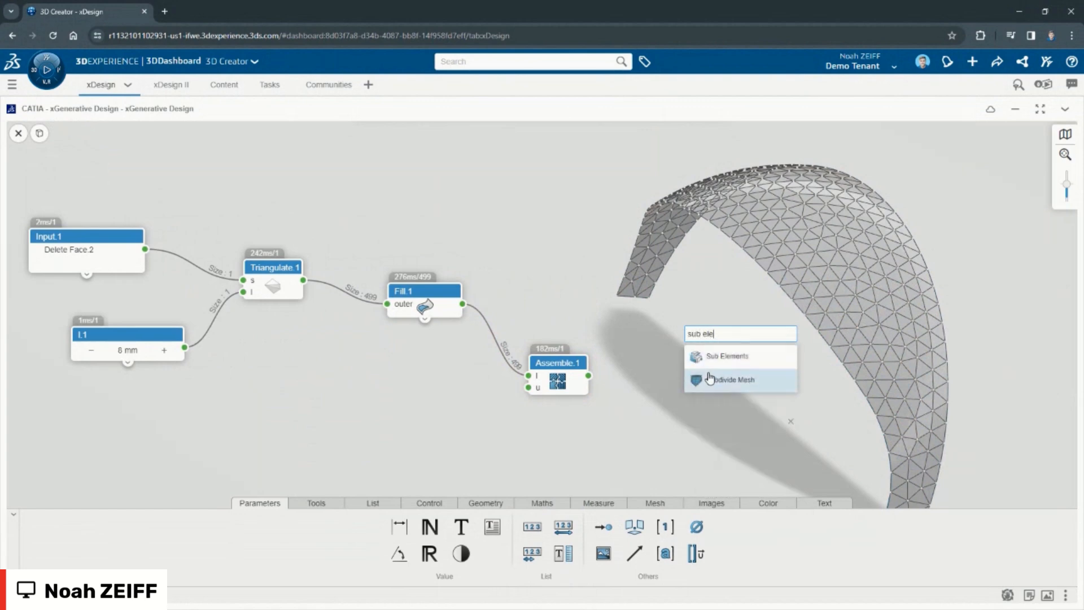
{"action": "left_click", "coordinate": [705, 357]}
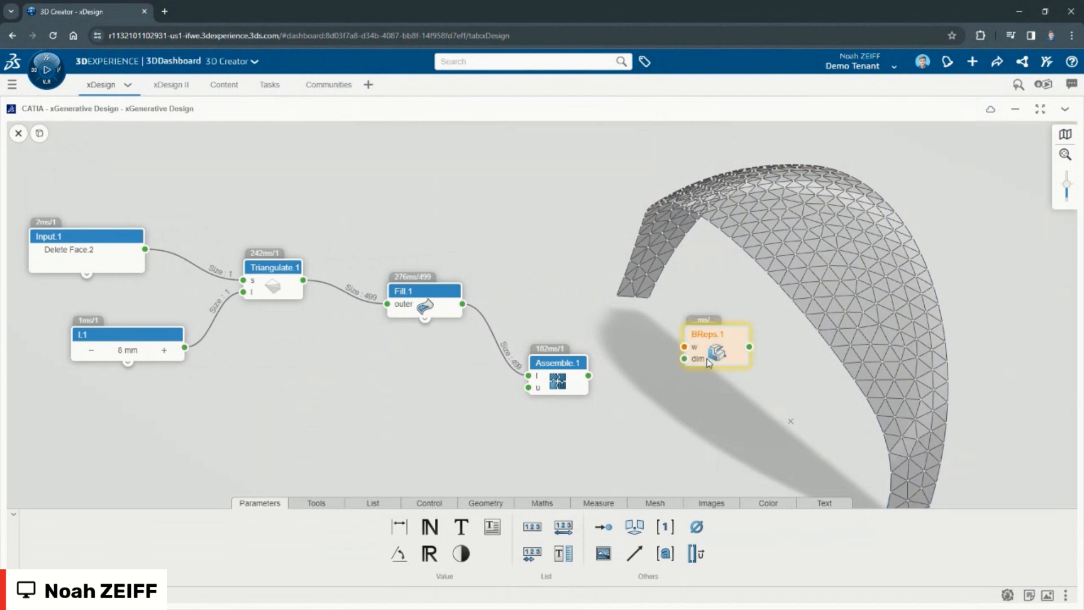
{"action": "left_click", "coordinate": [658, 358]}
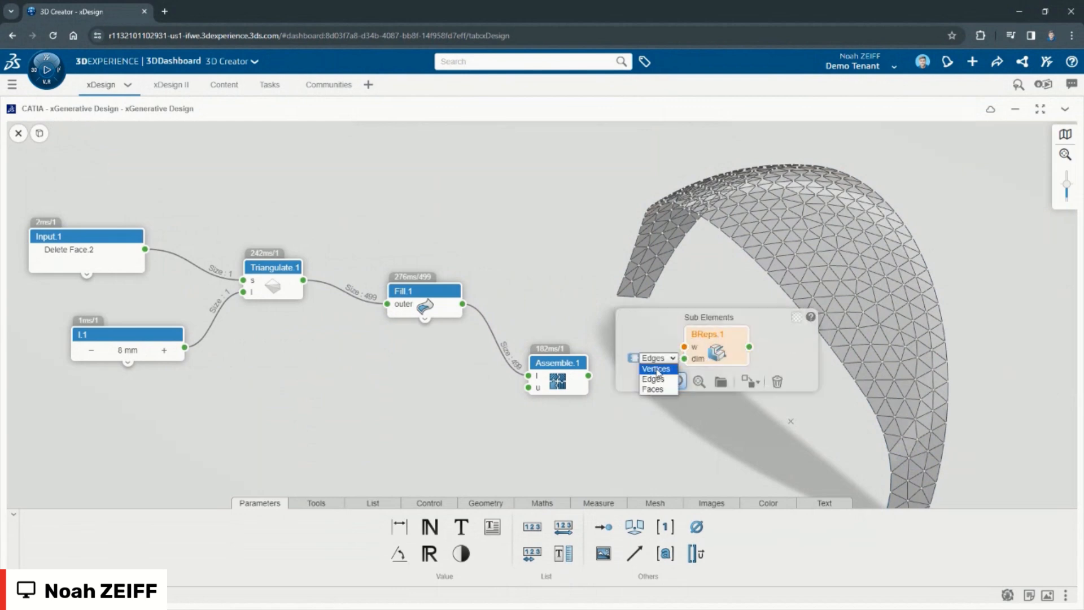
{"action": "left_click", "coordinate": [657, 369]}
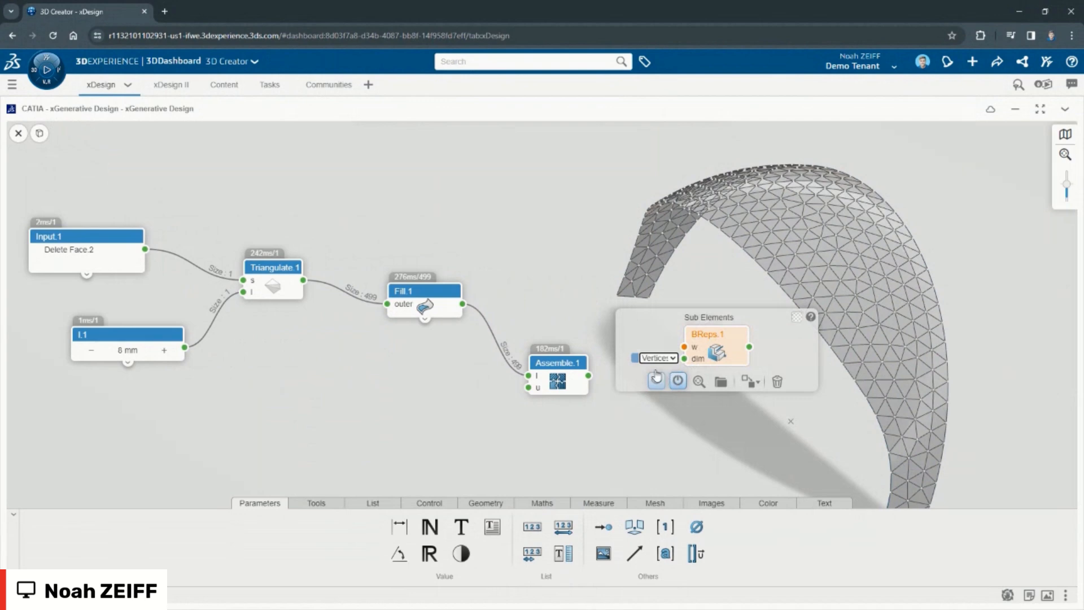
{"action": "left_click", "coordinate": [656, 378]}
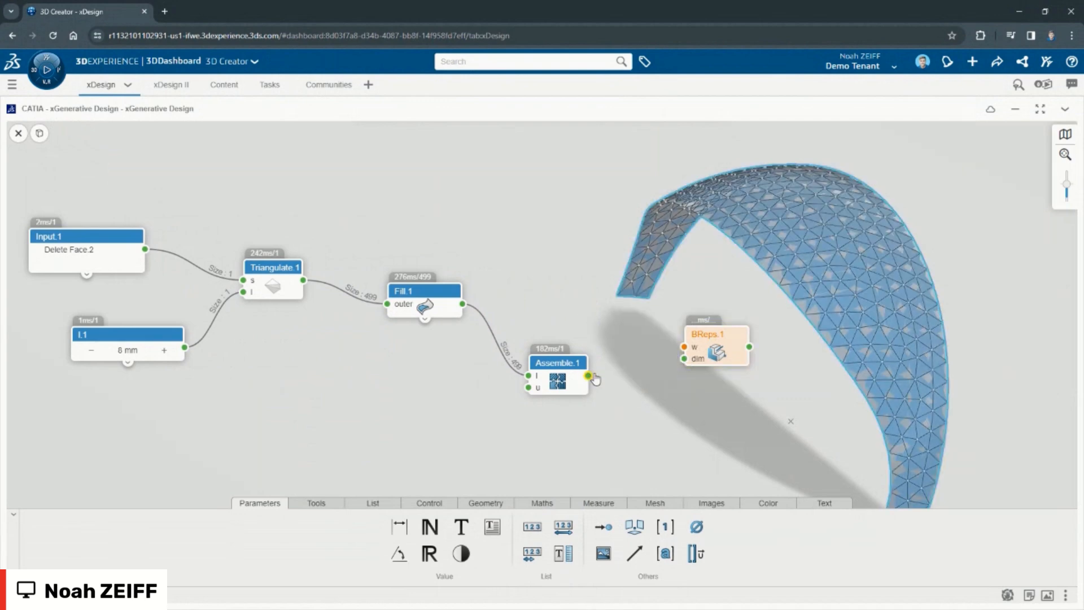
{"action": "left_click_drag", "start_coordinate": [675, 355], "coordinate": [680, 350]}
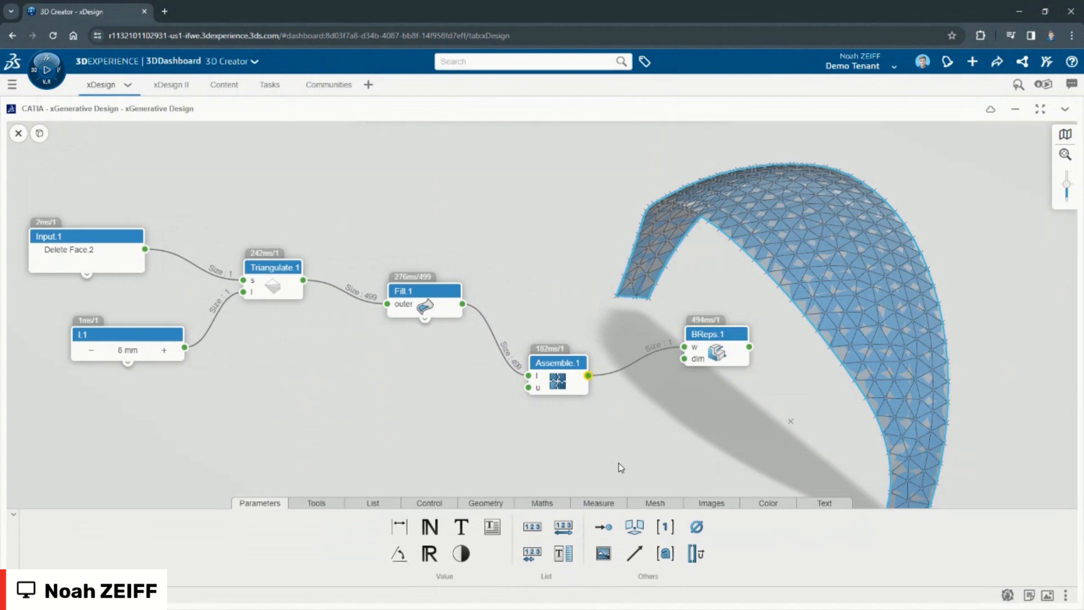
Hide the geometry of the Input, Triangulate, Fill and Assemble nodes, leaving the extracted vertices displayed.
{"action": "left_click_drag", "start_coordinate": [618, 463], "coordinate": [22, 212]}
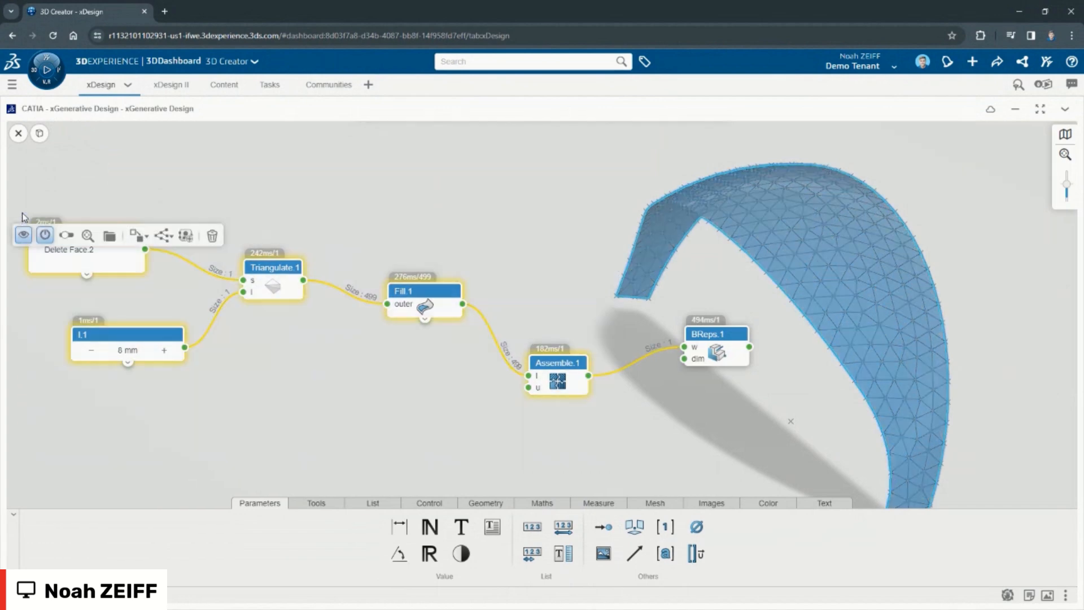
{"action": "left_click", "coordinate": [45, 234]}
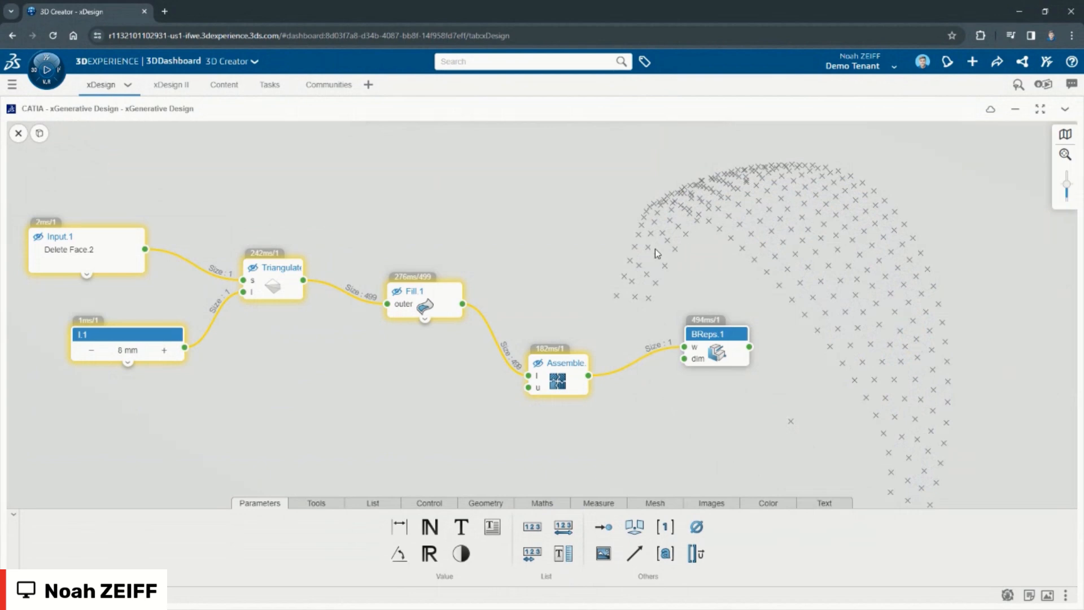
Add a Voronoi node to the graph beyond the vertex extraction node.
{"action": "middle_click_drag", "start_coordinate": [713, 423], "coordinate": [701, 434]}
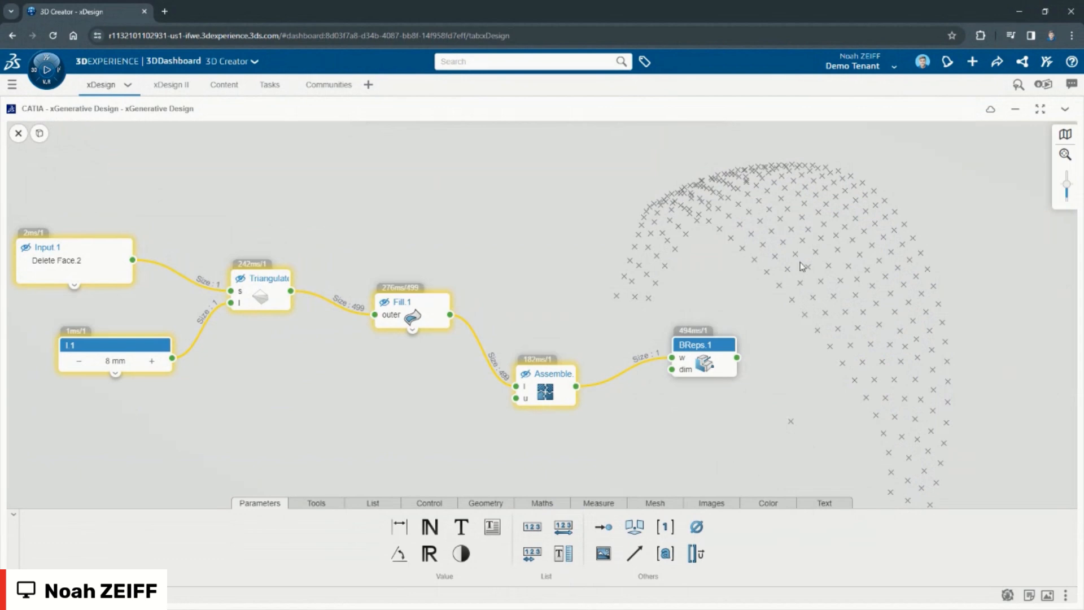
{"action": "left_click", "coordinate": [843, 266]}
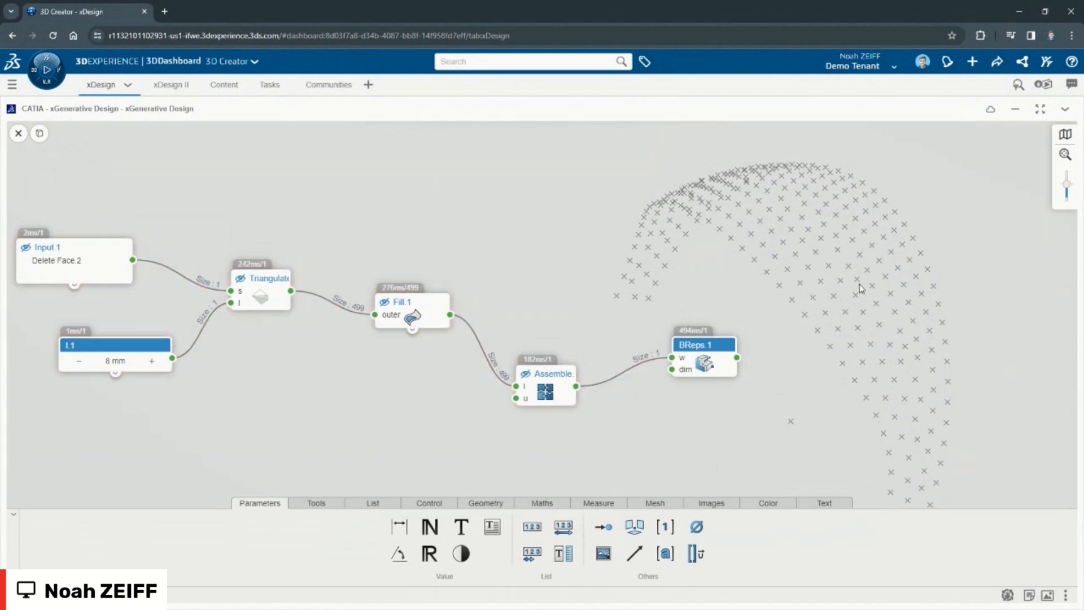
{"action": "double_click", "coordinate": [836, 264]}
{"action": "type", "text": "voronoi"}
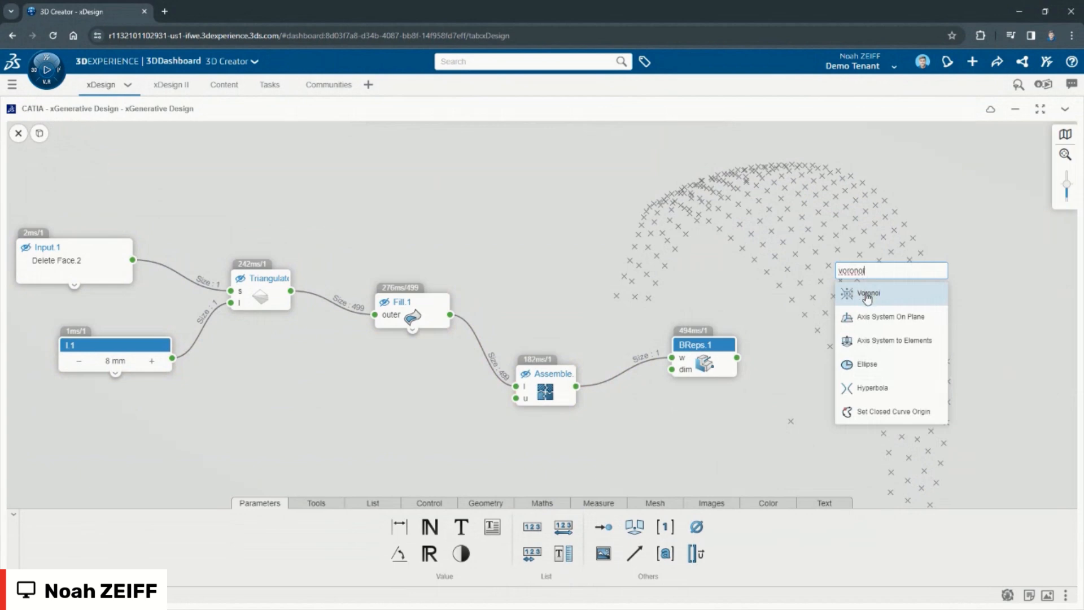
{"action": "left_click", "coordinate": [867, 294]}
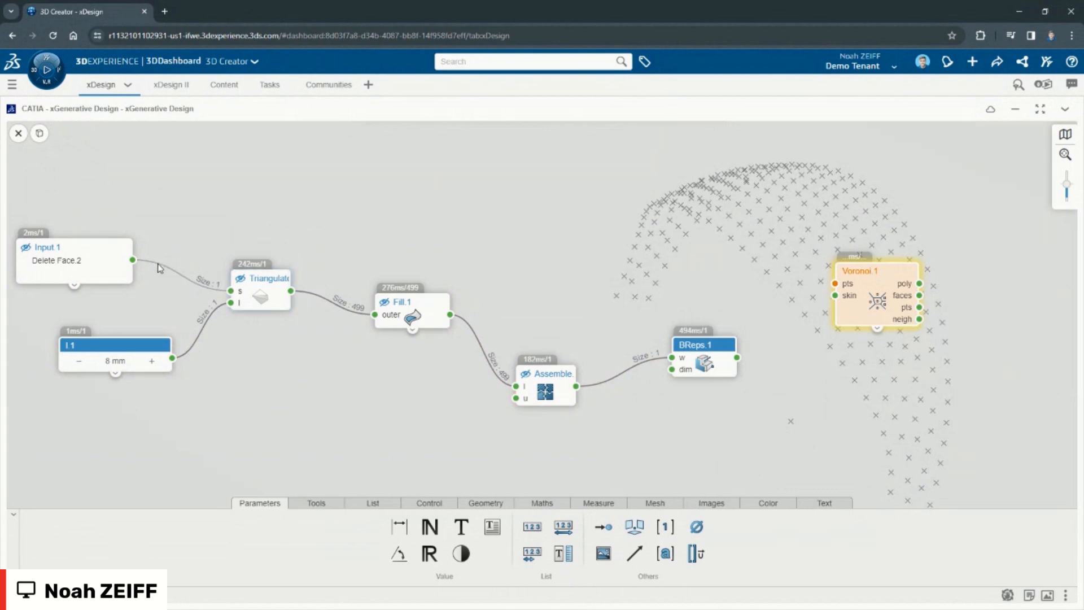
Connect the Input surface to the Voronoi node's skin input and the extracted vertices to its pts input, and exit the node graph.
{"action": "left_click_drag", "start_coordinate": [133, 260], "coordinate": [184, 249]}
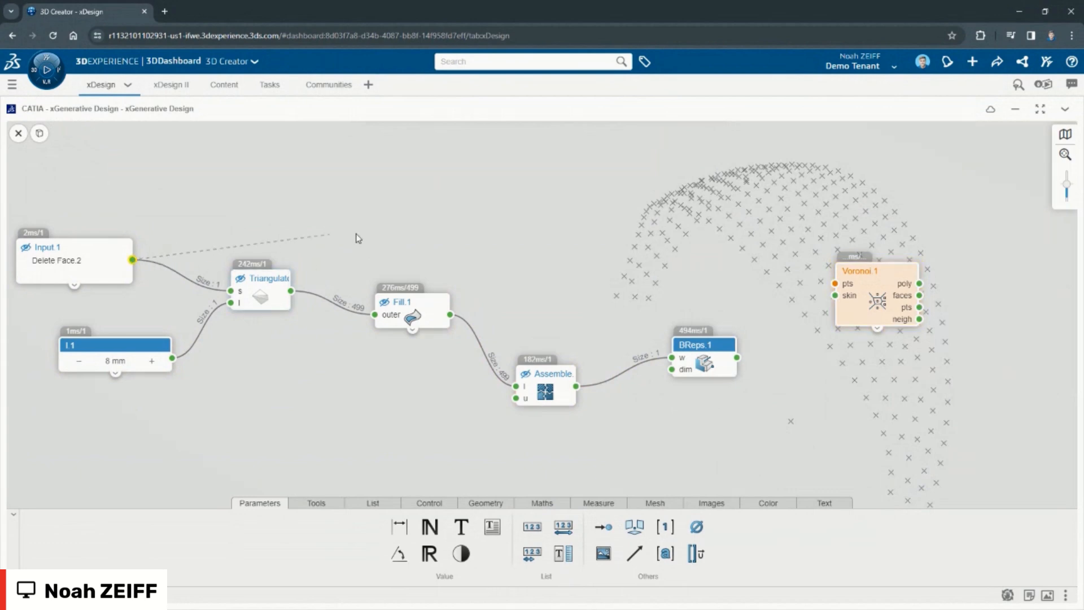
{"action": "left_click_drag", "start_coordinate": [358, 238], "coordinate": [835, 295]}
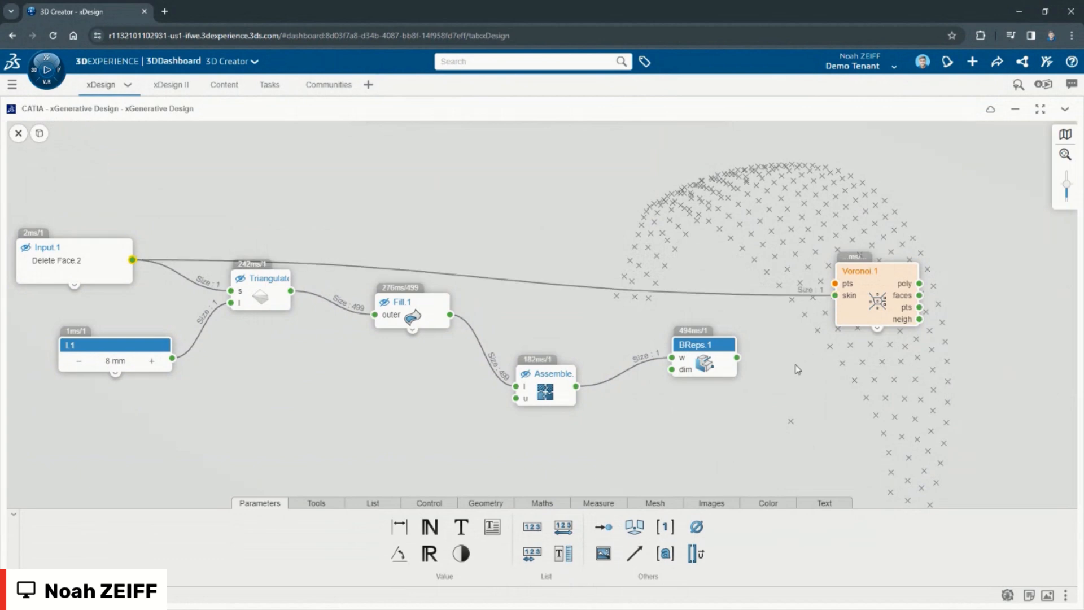
{"action": "left_click_drag", "start_coordinate": [736, 358], "coordinate": [755, 339]}
{"action": "left_click_drag", "start_coordinate": [796, 292], "coordinate": [834, 283]}
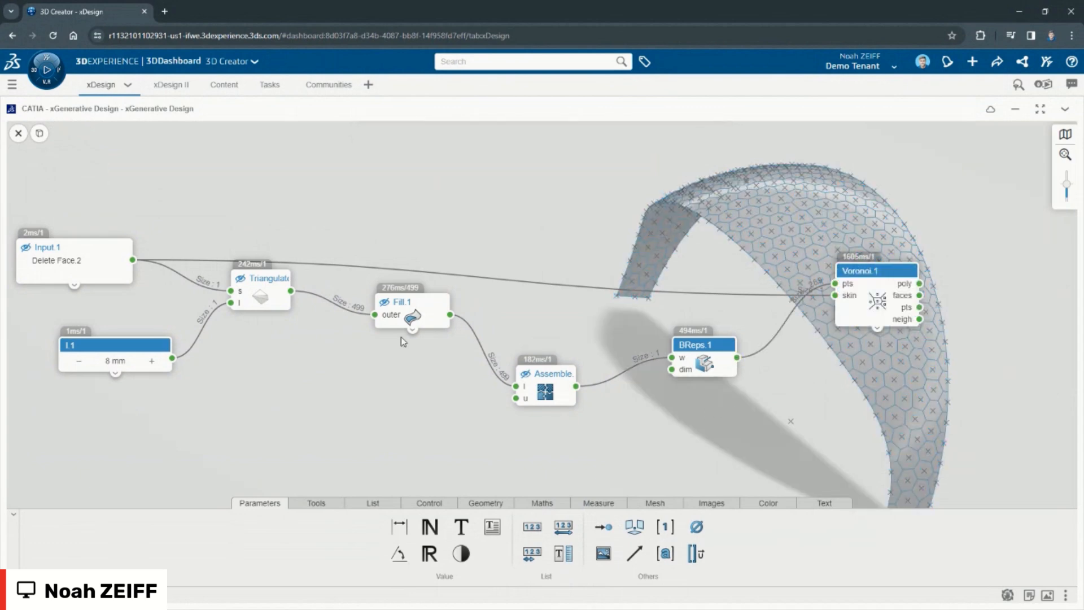
{"action": "left_click", "coordinate": [18, 133]}
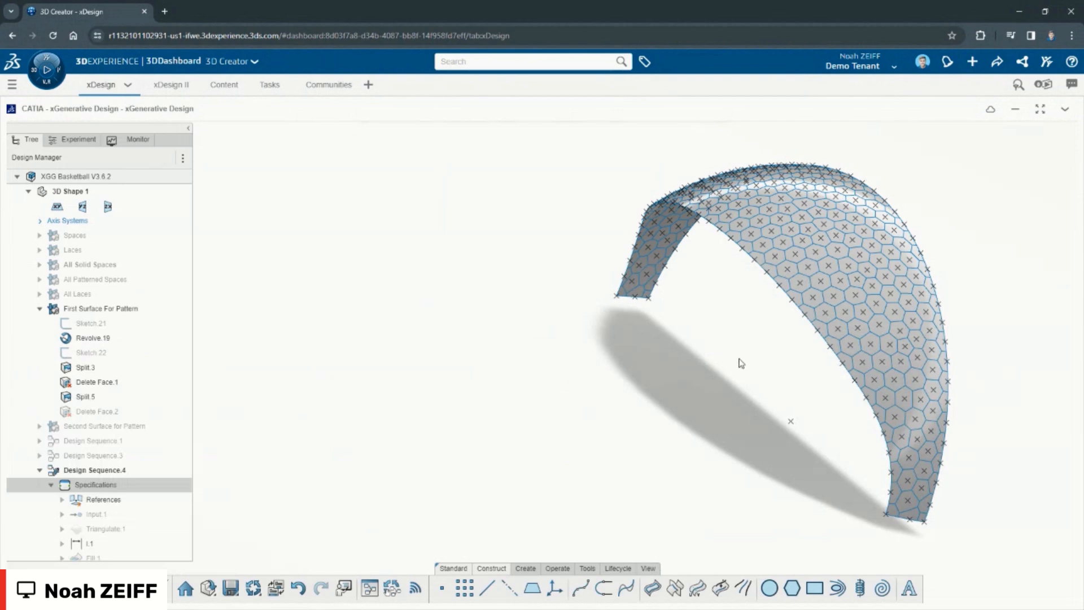
{"action": "middle_click_drag", "start_coordinate": [741, 362], "coordinate": [633, 402]}
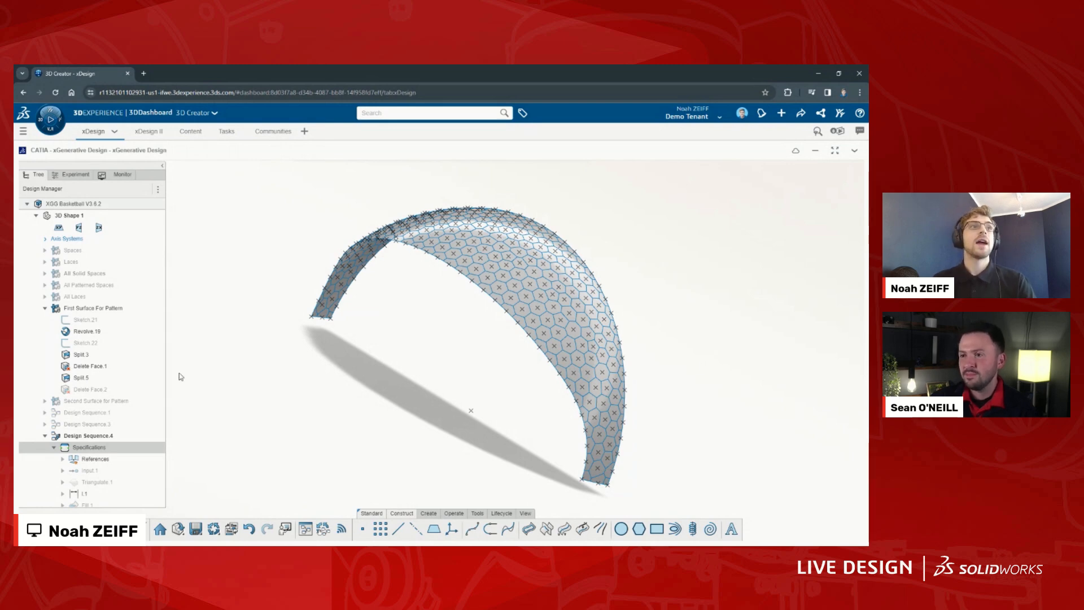
Show Design Sequence.1 and hide Design Sequence.4, turning the model to expose the hexagonal pattern on the inside.
{"action": "left_click", "coordinate": [116, 414]}
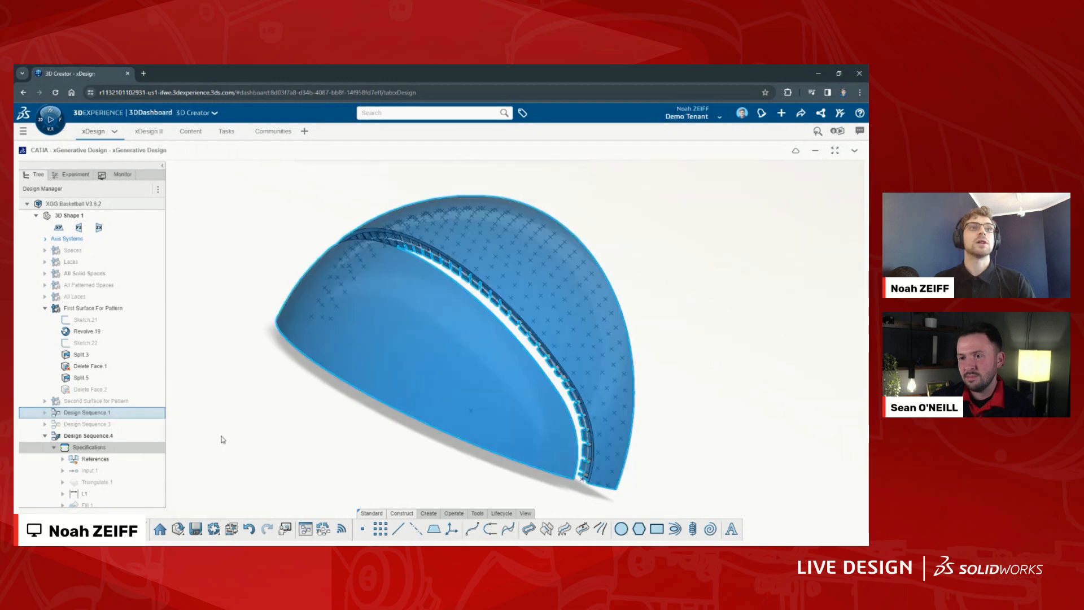
{"action": "left_click", "coordinate": [129, 435]}
{"action": "left_click", "coordinate": [200, 406]}
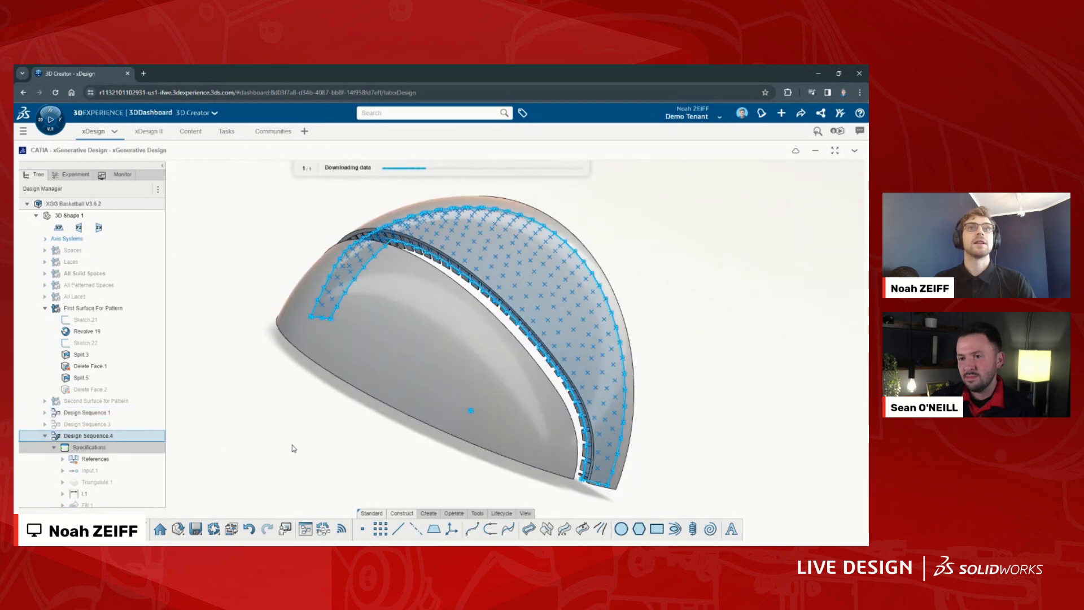
{"action": "scroll", "coordinate": [333, 422], "scroll_direction": "up", "scroll_amount": 3}
{"action": "scroll", "coordinate": [333, 422], "scroll_direction": "down", "scroll_amount": 2}
{"action": "middle_click_drag", "start_coordinate": [440, 486], "coordinate": [191, 395]}
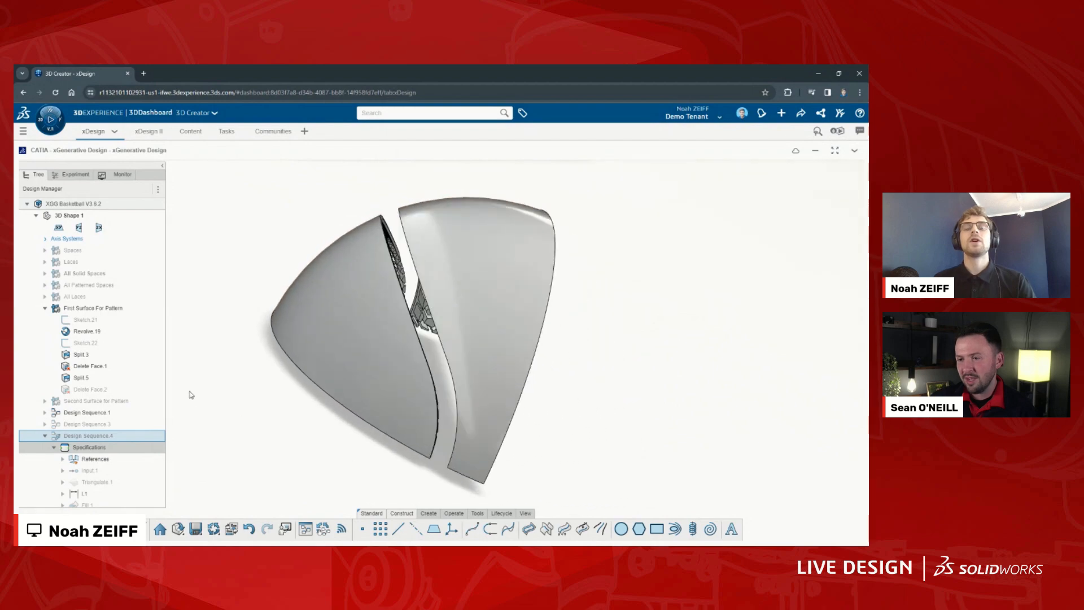
{"action": "middle_click_drag", "start_coordinate": [644, 458], "coordinate": [547, 463]}
{"action": "middle_click_drag", "start_coordinate": [547, 462], "coordinate": [387, 390]}
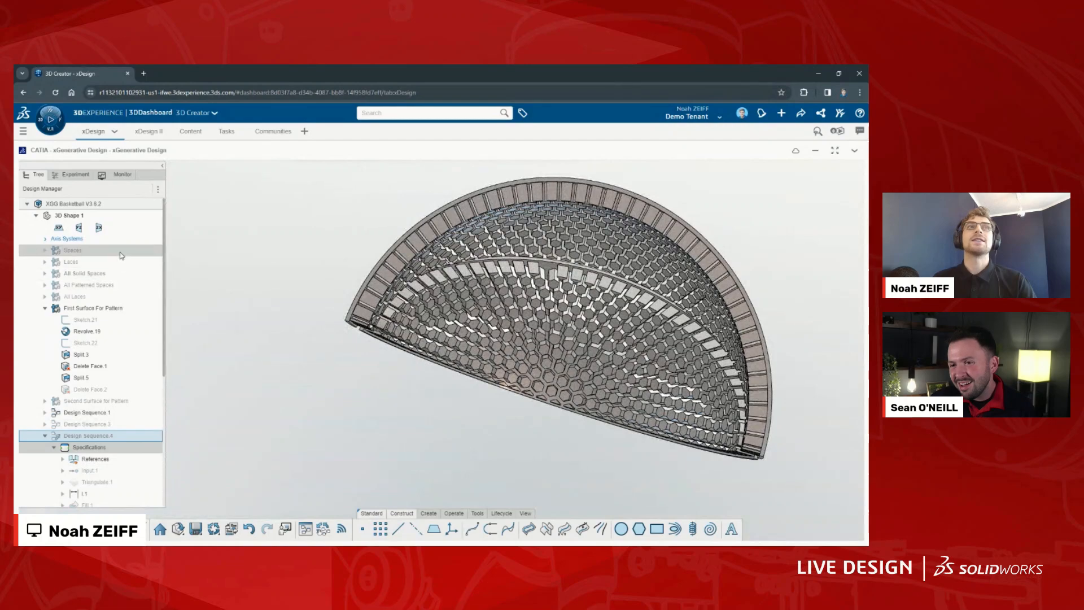
Show the Spaces body together with Design Sequence.1 and inspect its patterned wall and rim up close.
{"action": "left_click", "coordinate": [121, 250]}
{"action": "left_click", "coordinate": [153, 222]}
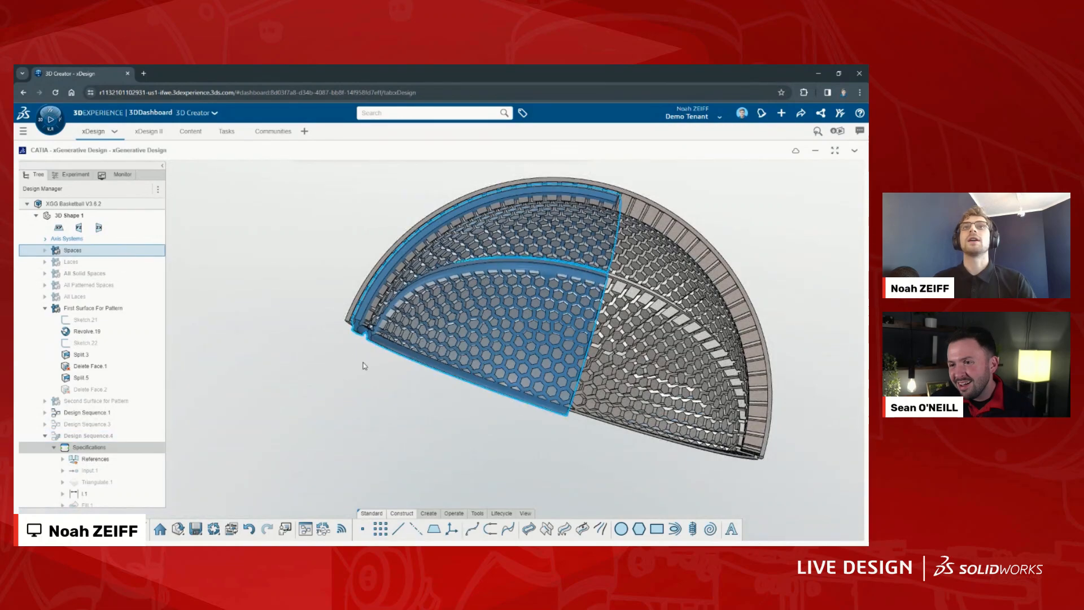
{"action": "left_click", "coordinate": [455, 189]}
{"action": "scroll", "coordinate": [553, 190], "scroll_direction": "down", "scroll_amount": 2}
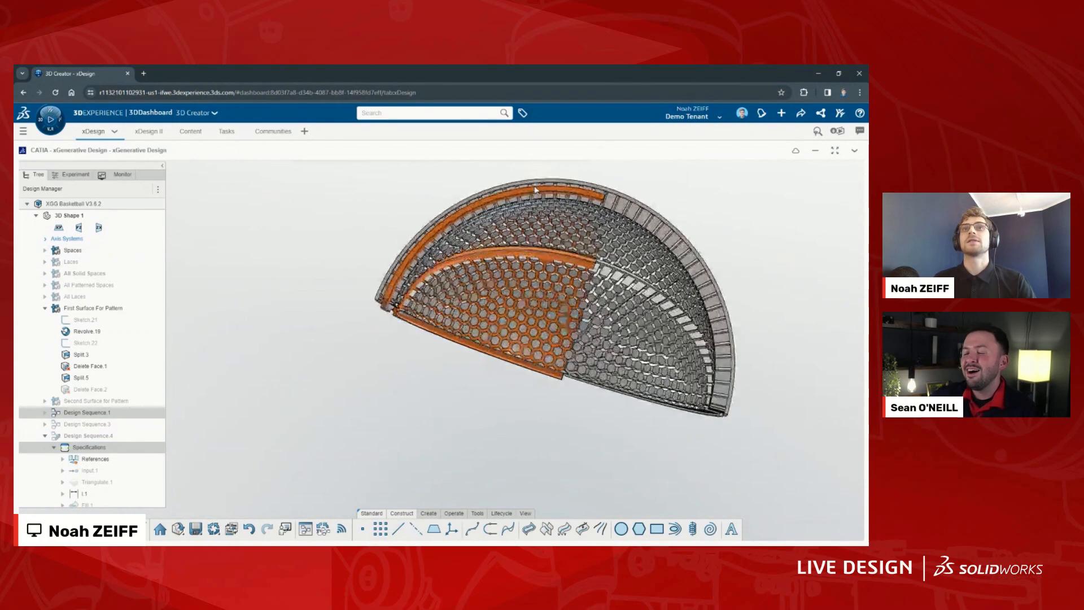
{"action": "scroll", "coordinate": [552, 191], "scroll_direction": "up", "scroll_amount": 5}
{"action": "scroll", "coordinate": [556, 194], "scroll_direction": "up", "scroll_amount": 3}
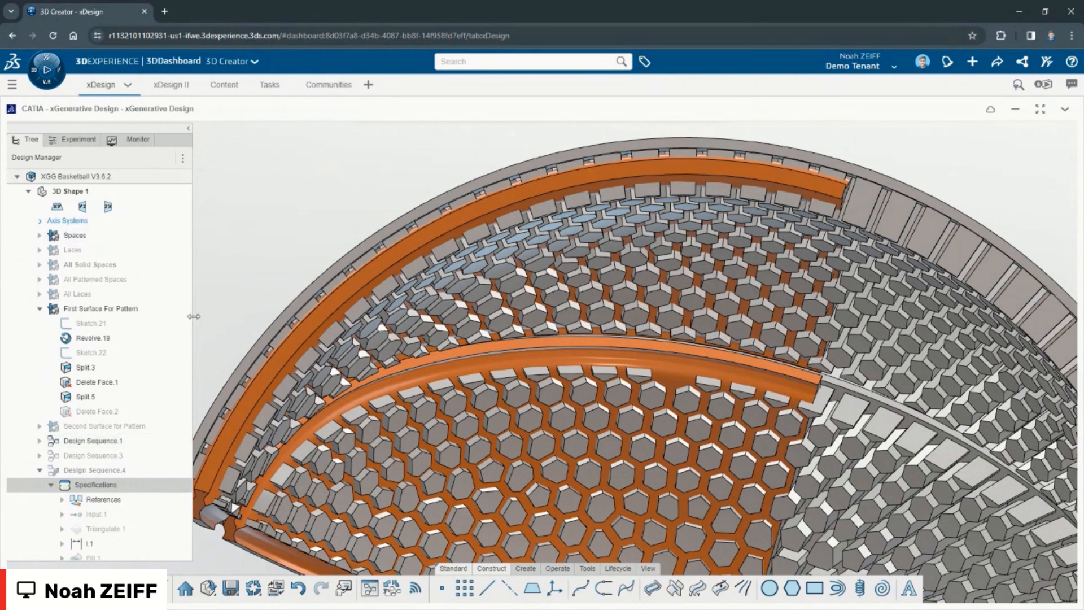
Show the All Patterned Spaces body, clear the selection and view the whole patterned ball.
{"action": "left_click", "coordinate": [144, 279]}
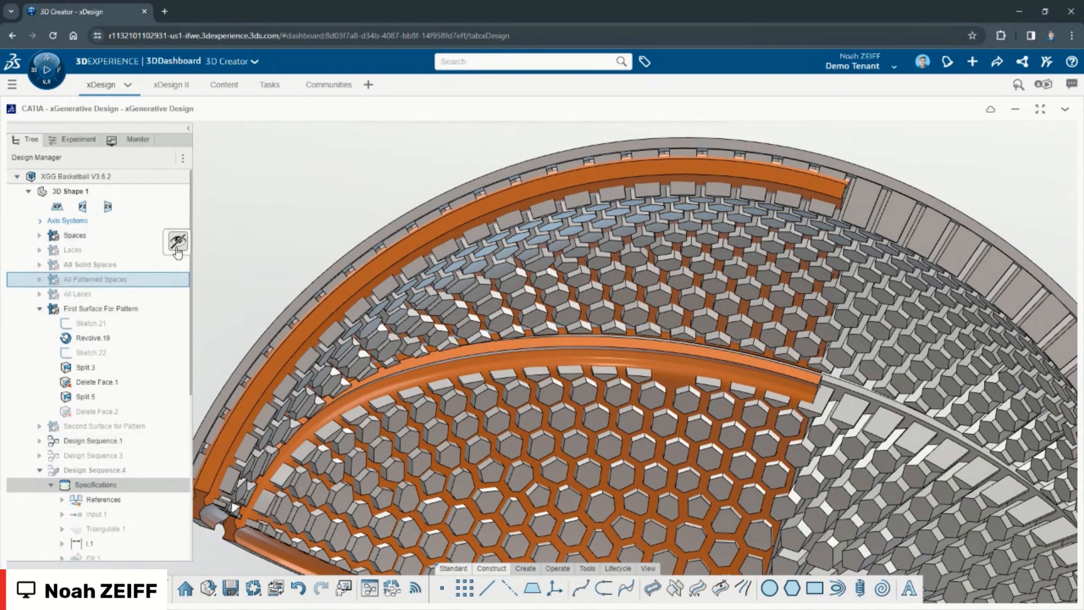
{"action": "left_click", "coordinate": [177, 247]}
{"action": "scroll", "coordinate": [645, 262], "scroll_direction": "up", "scroll_amount": 3}
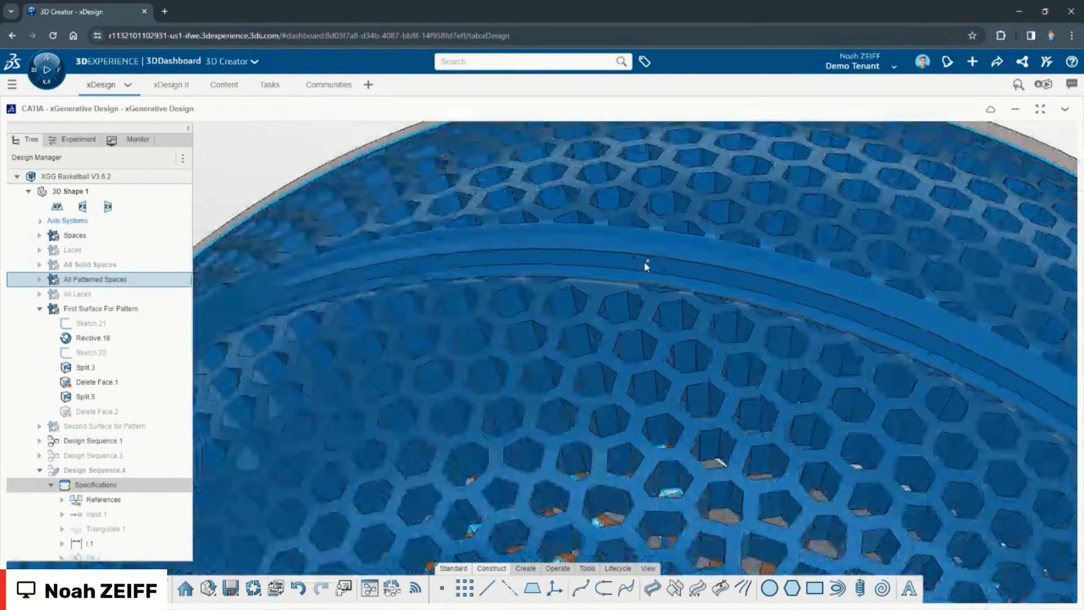
{"action": "scroll", "coordinate": [643, 261], "scroll_direction": "down", "scroll_amount": 5}
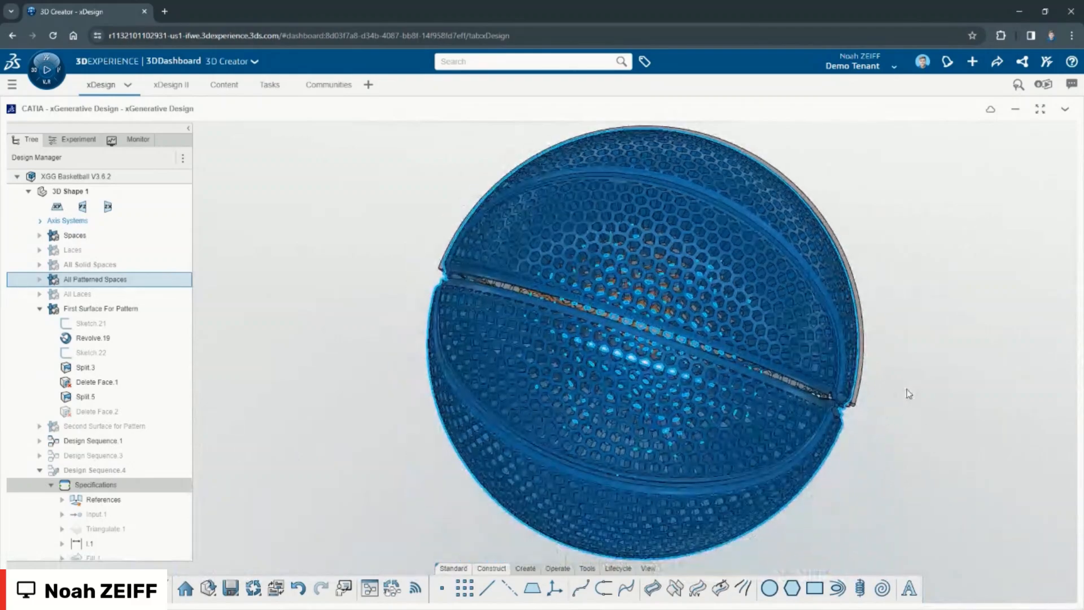
{"action": "left_click", "coordinate": [950, 452]}
{"action": "middle_click_drag", "start_coordinate": [950, 453], "coordinate": [852, 440]}
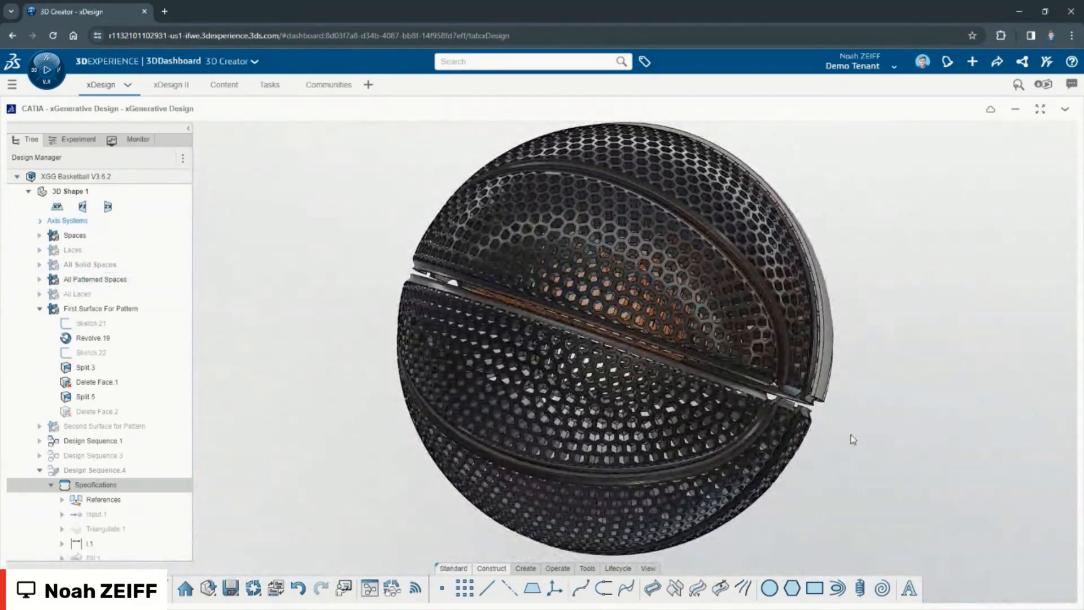